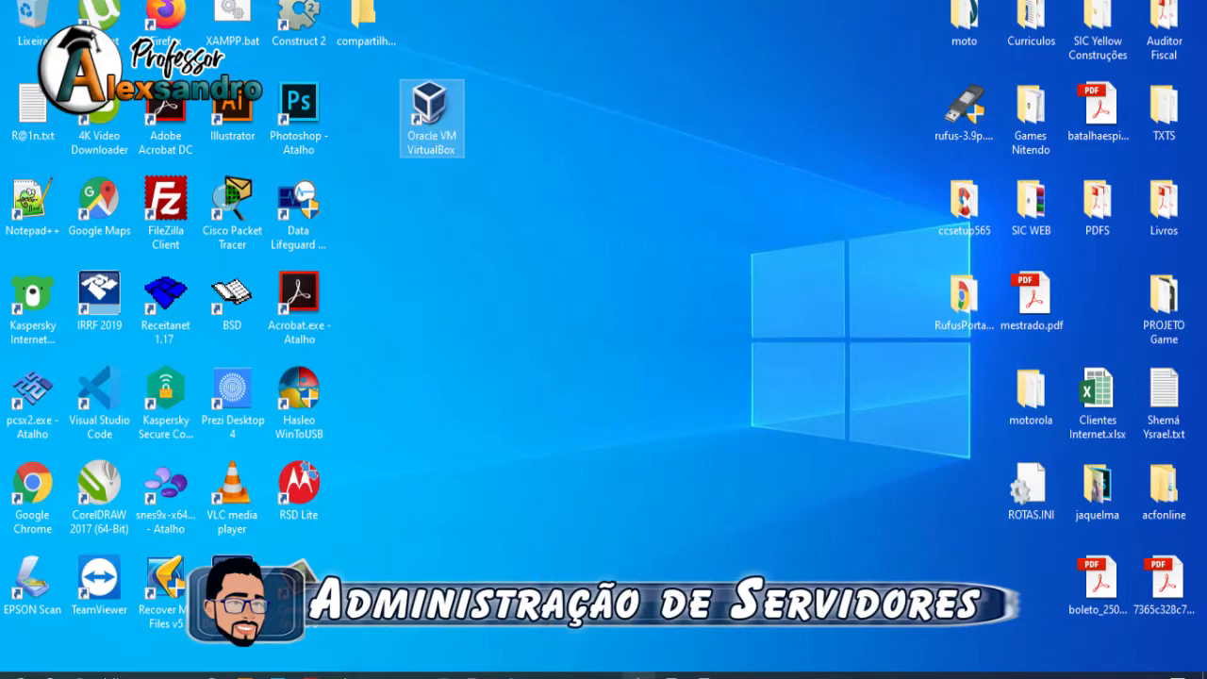
Step: Switch from the desktop to the Oracle VM VirtualBox manager window
left_click(639, 675)
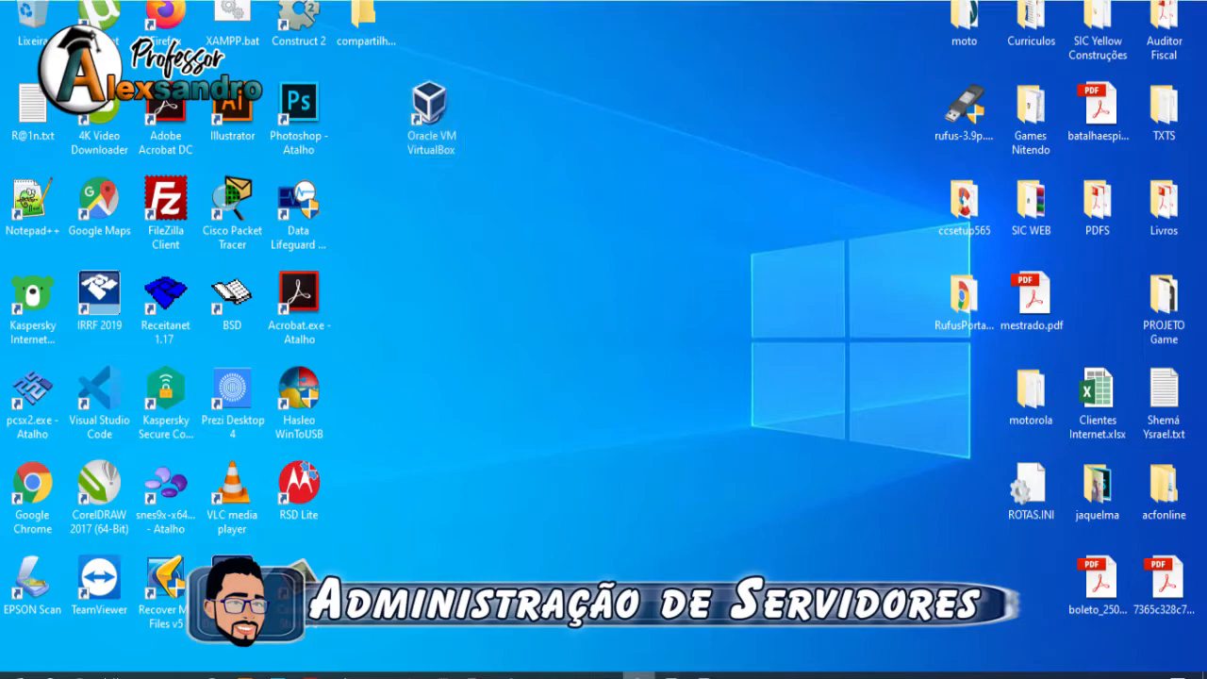
left_click(1098, 2)
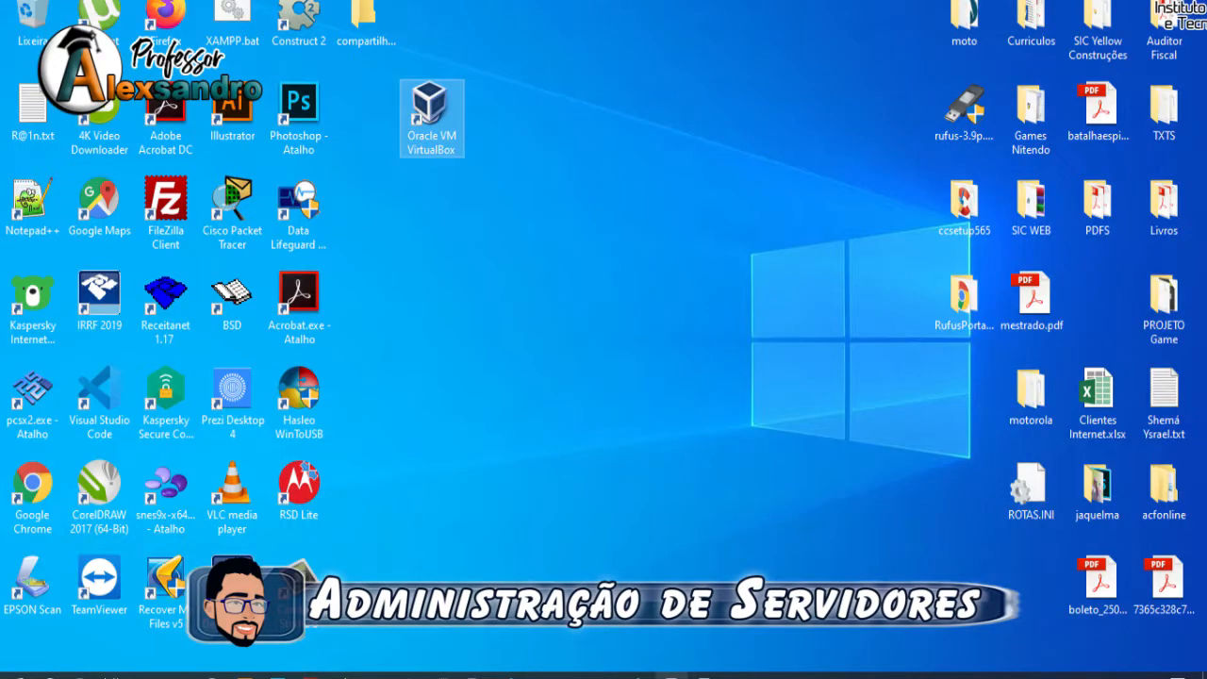
left_click(638, 675)
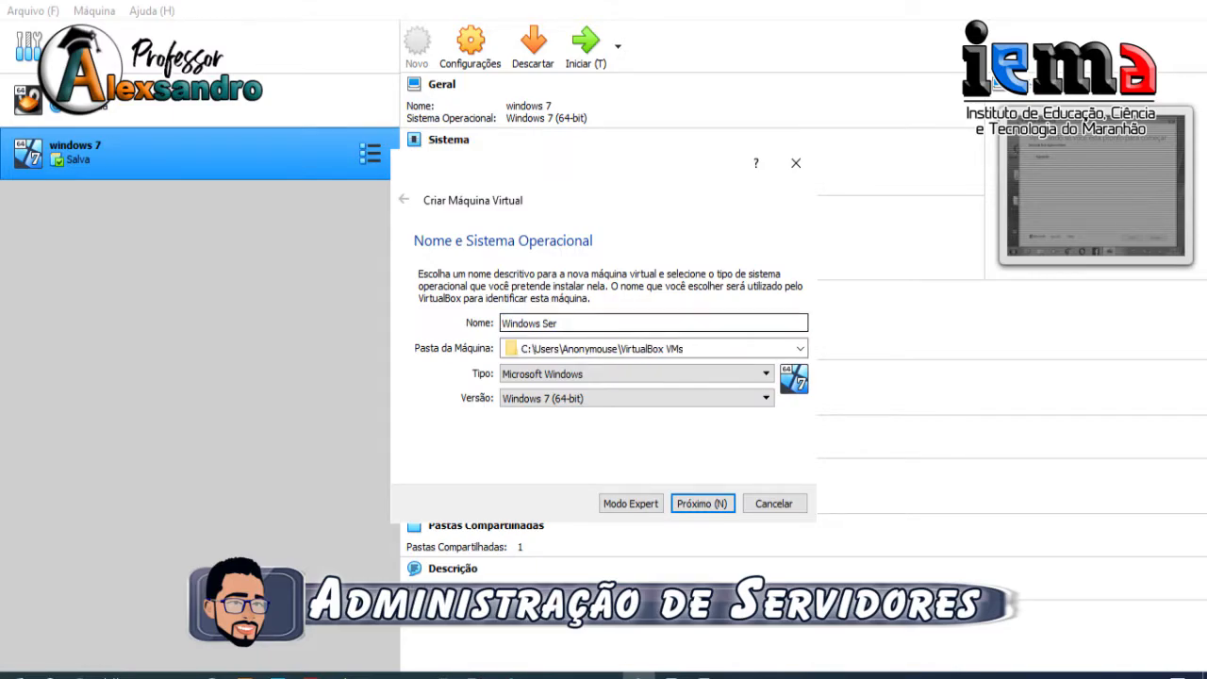
Step: Name the new virtual machine Windows Server, with type Microsoft Windows and version Windows 2016 (64-bit)
type("ver")
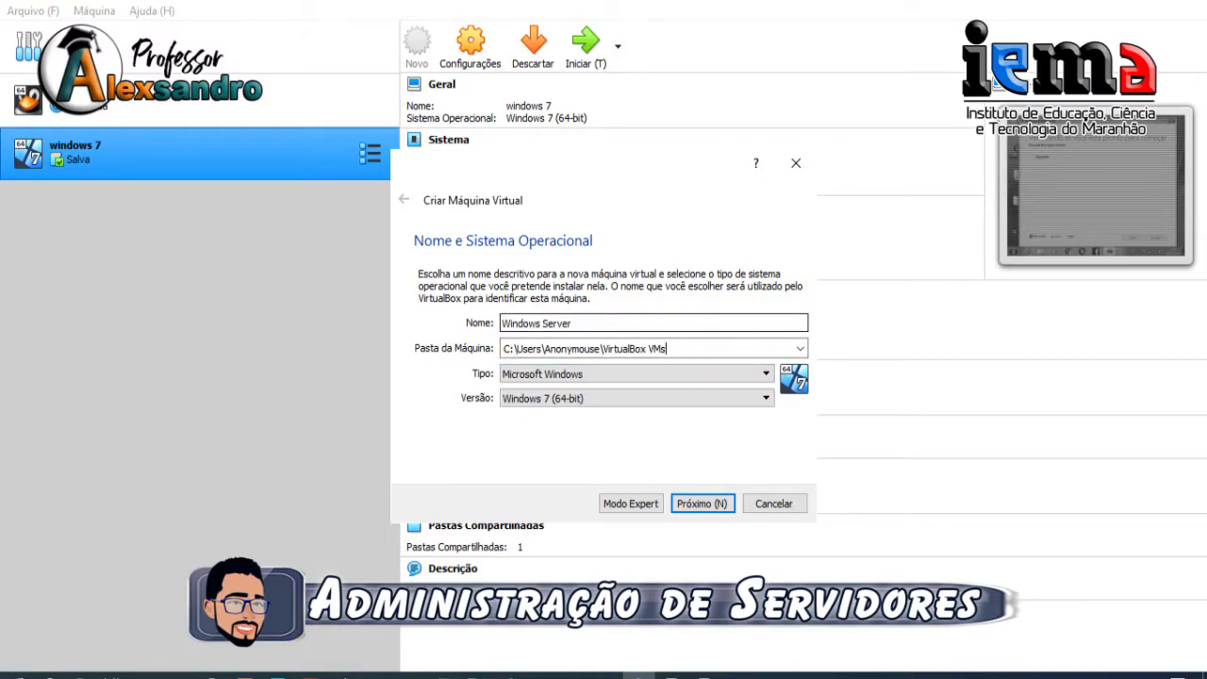
left_click(637, 374)
left_click(637, 390)
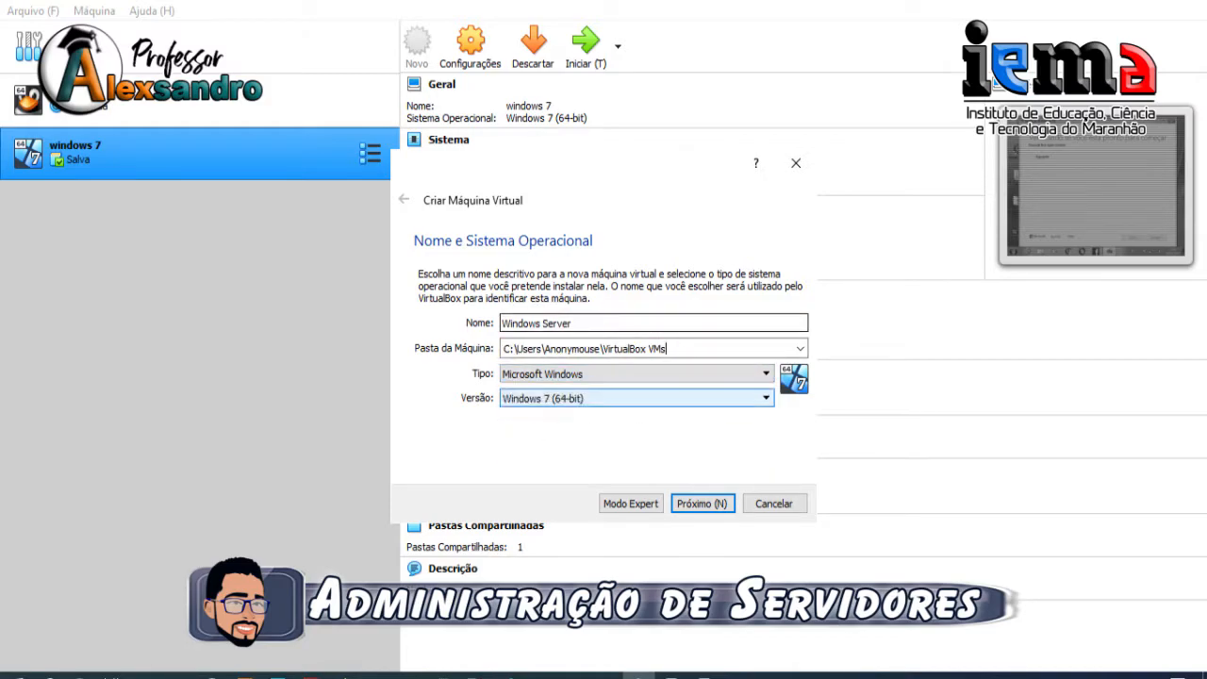
left_click(636, 398)
scroll(603, 471, "down", 2)
scroll(604, 472, "up", 2)
scroll(603, 487, "down", 4)
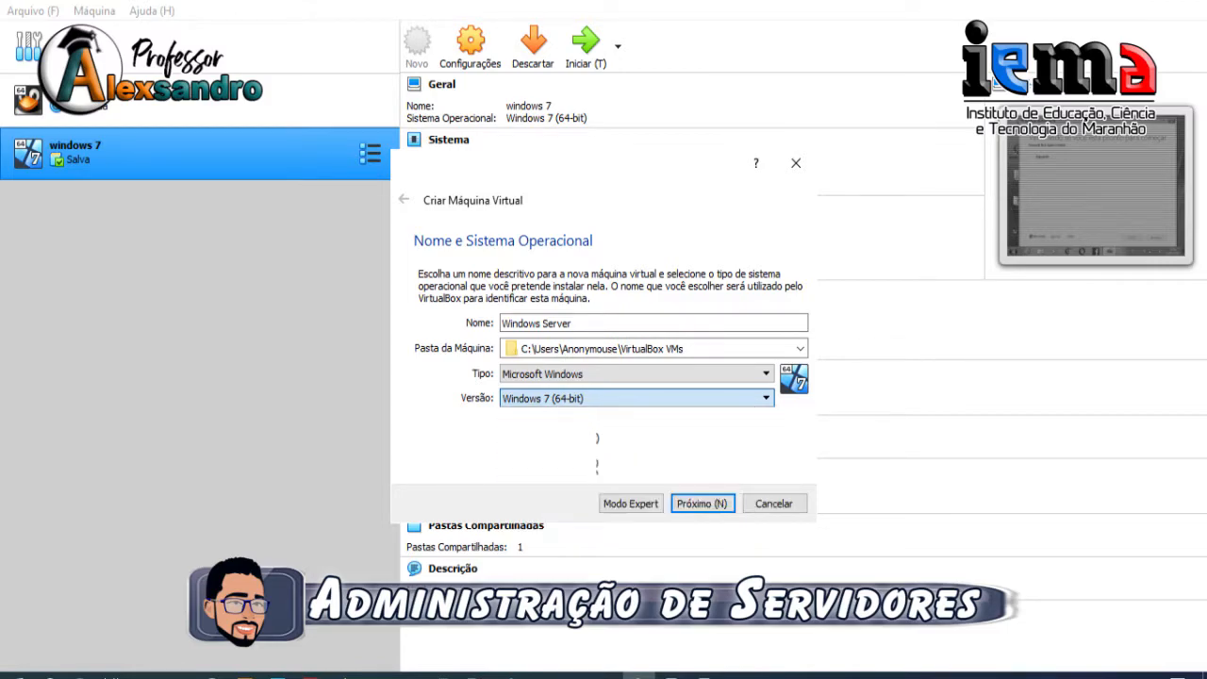
left_click(551, 487)
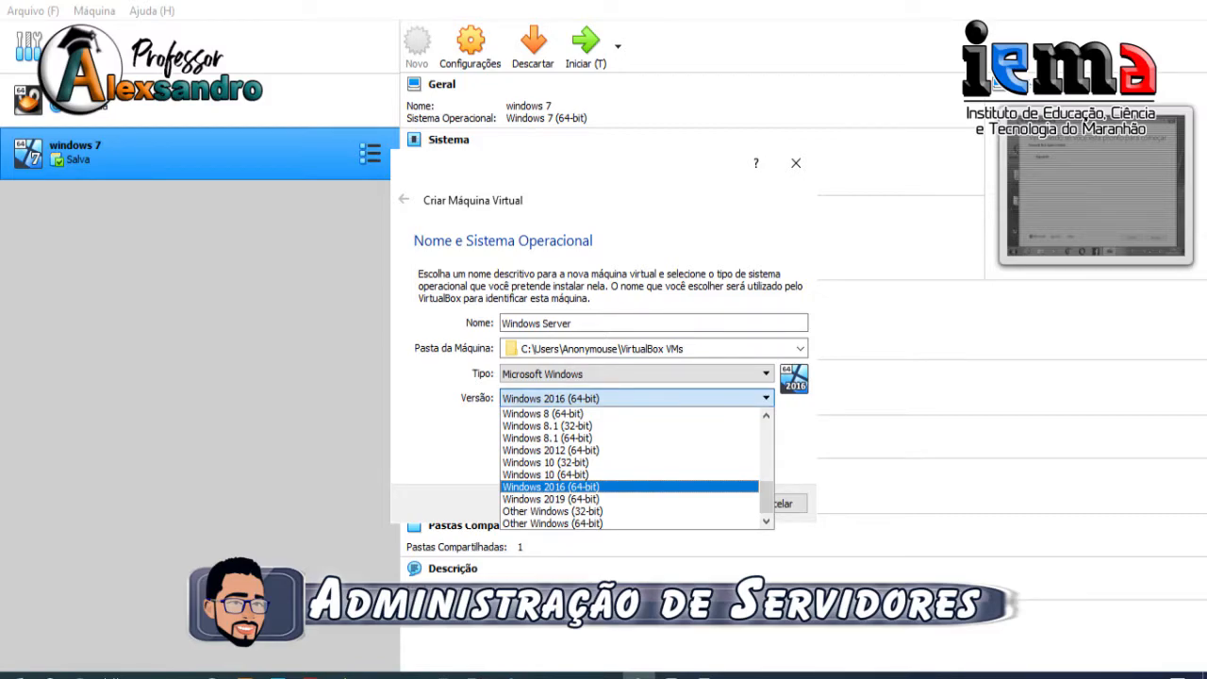
left_click(550, 487)
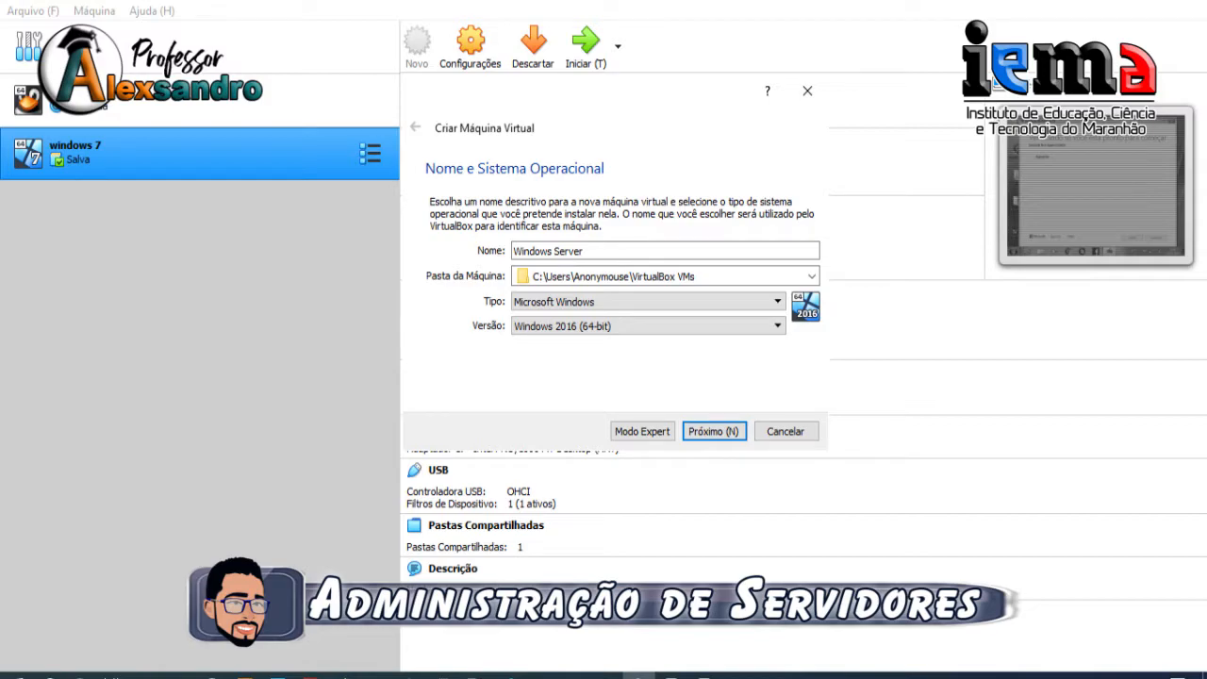
Step: Keep the machine's name, folder and operating system settings and continue to the memory size page
left_click(584, 251)
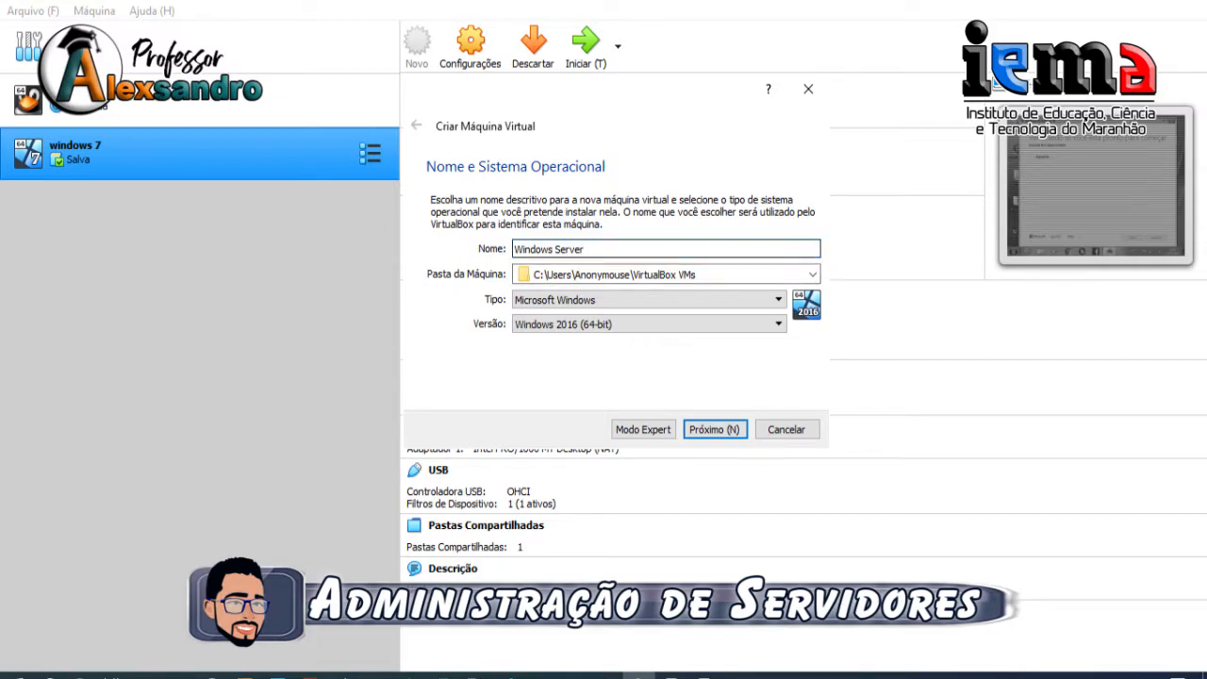
key("ctrl+a")
left_click(612, 250)
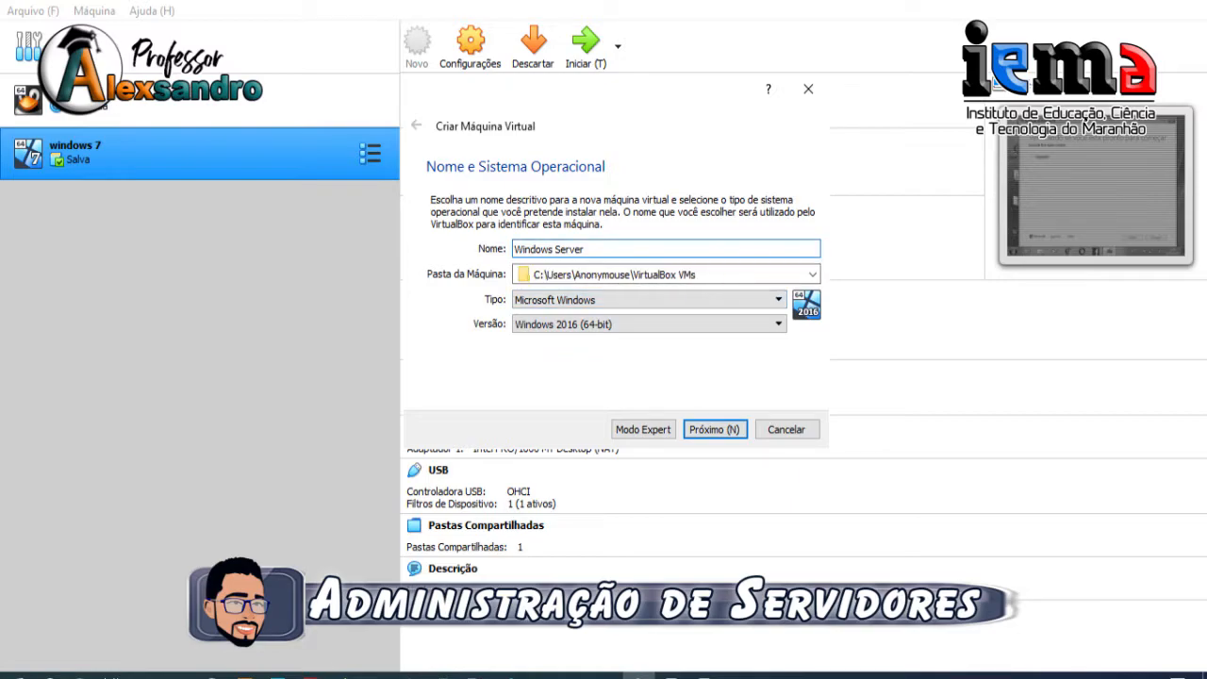
key("Tab")
key("Tab")
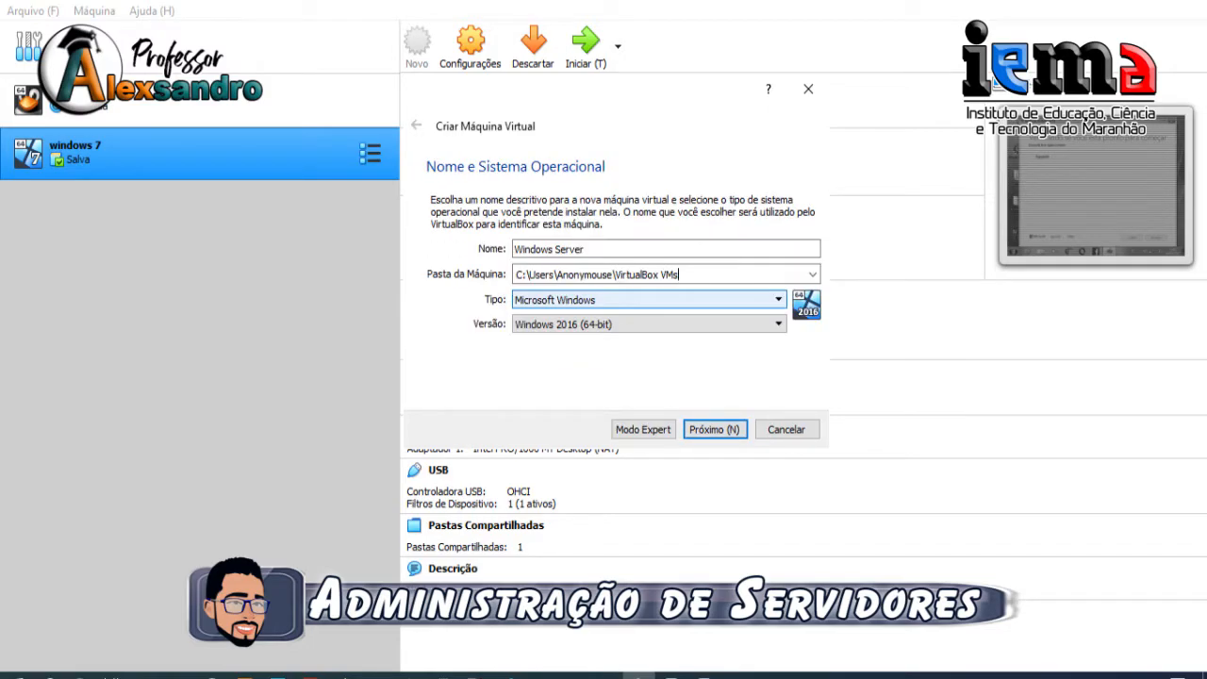
key("Return")
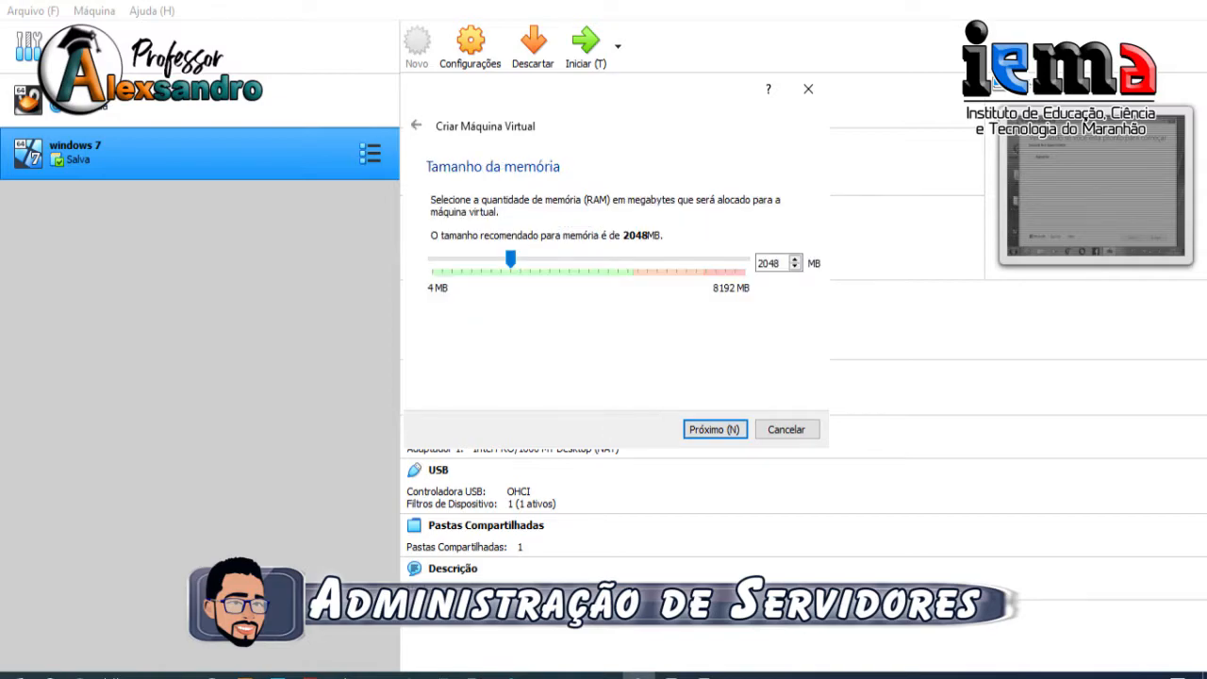
Step: Set the virtual machine's memory to 3512 MB and continue to the hard disk page
left_click_drag(510, 259, 547, 259)
left_click_drag(781, 264, 756, 264)
type("3512")
key("Return")
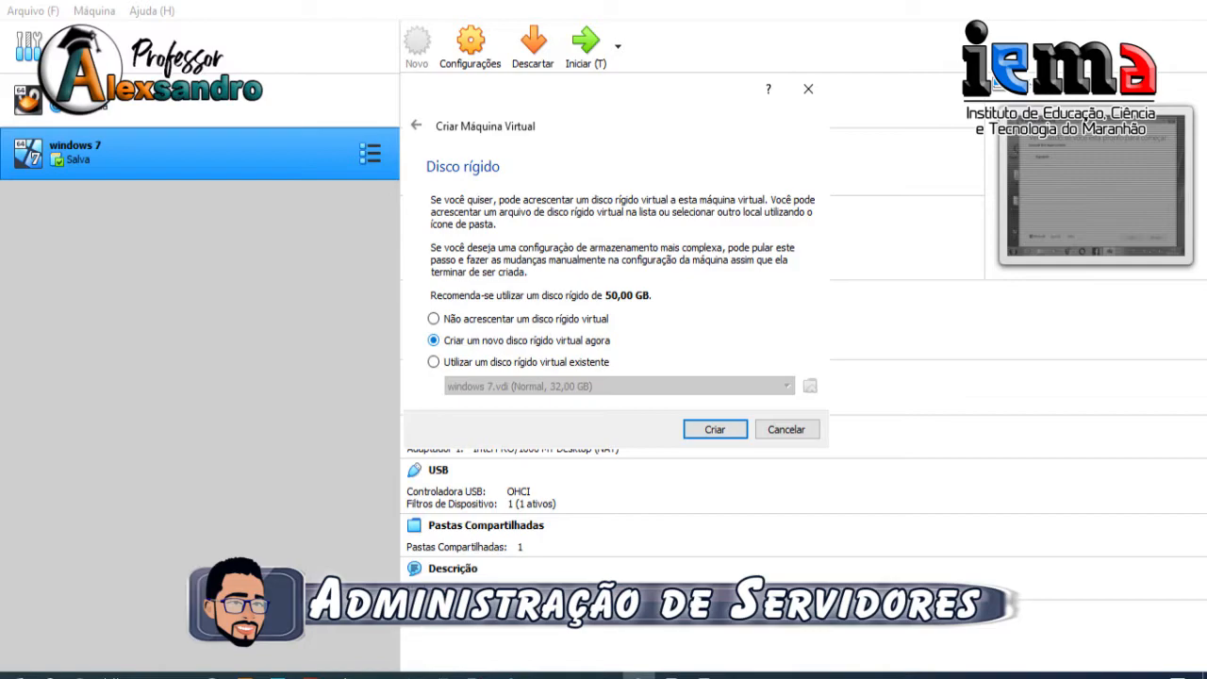
Step: Choose to create a new virtual hard disk as a dynamically allocated VDI (VirtualBox Disk Image)
key("Return")
key("Escape")
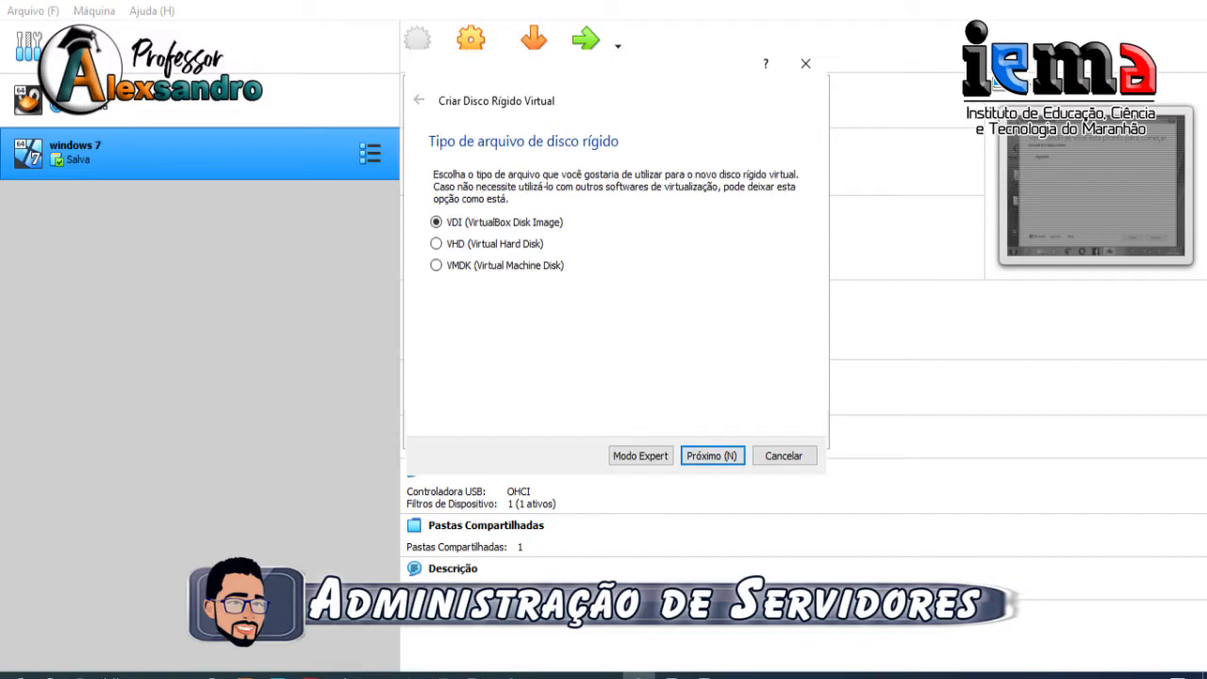
left_click(713, 455)
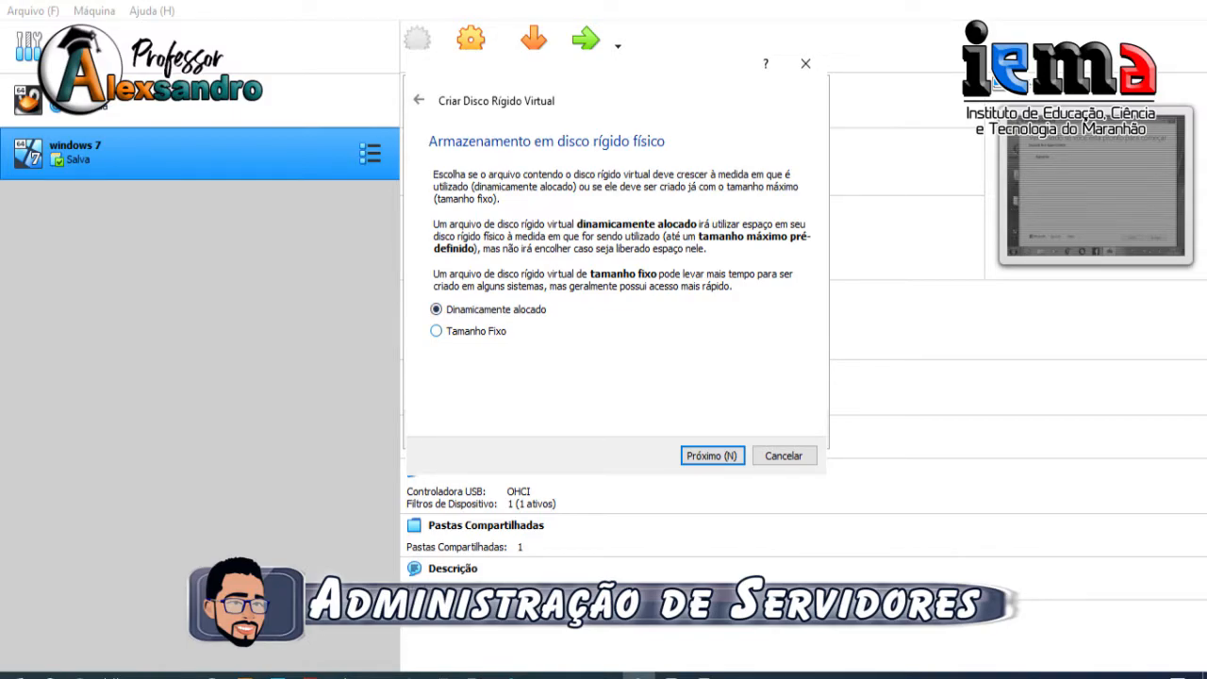
left_click(712, 455)
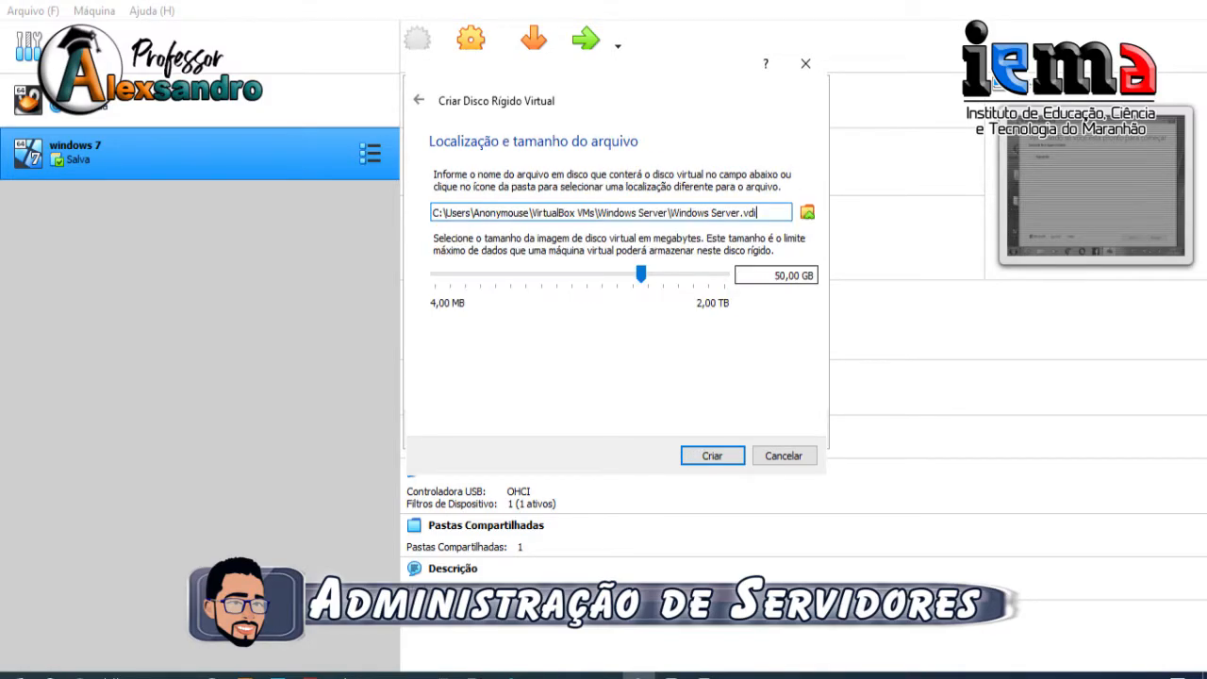
Step: Set the virtual disk size to 30 GB and create Windows Server.vdi
left_click(780, 276)
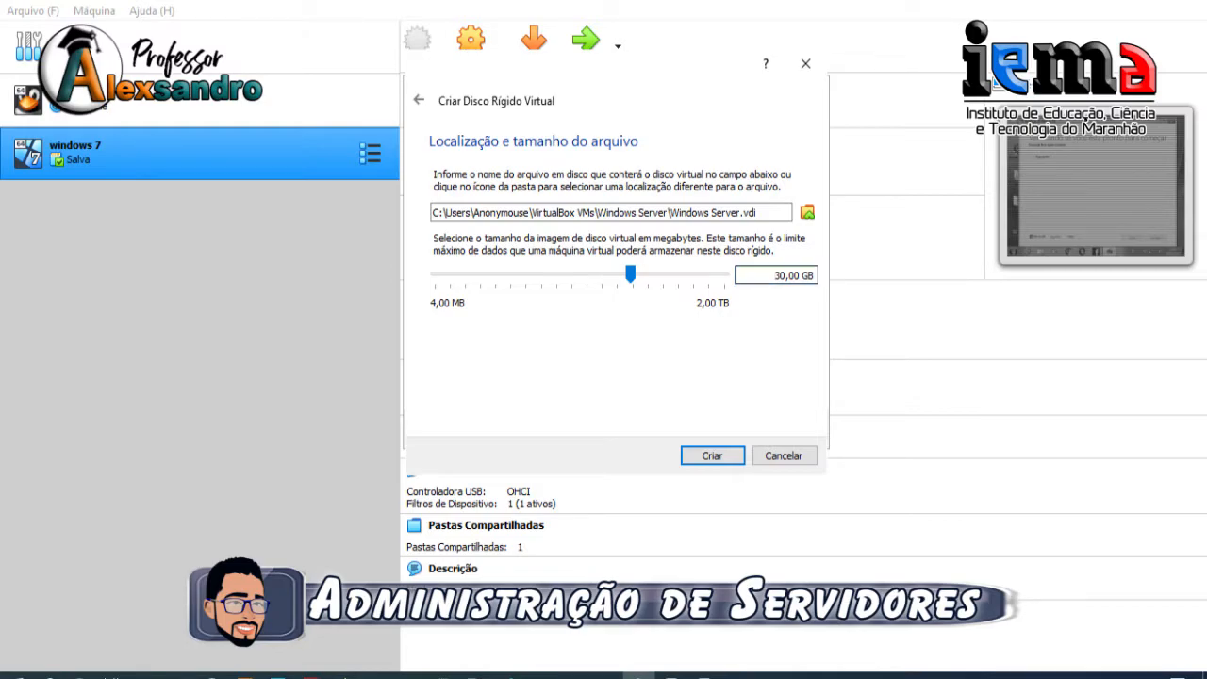
mouse_move(774, 275)
left_mouse_down()
mouse_move(815, 276)
mouse_move(775, 275)
left_mouse_up()
left_click(775, 275)
left_click(712, 456)
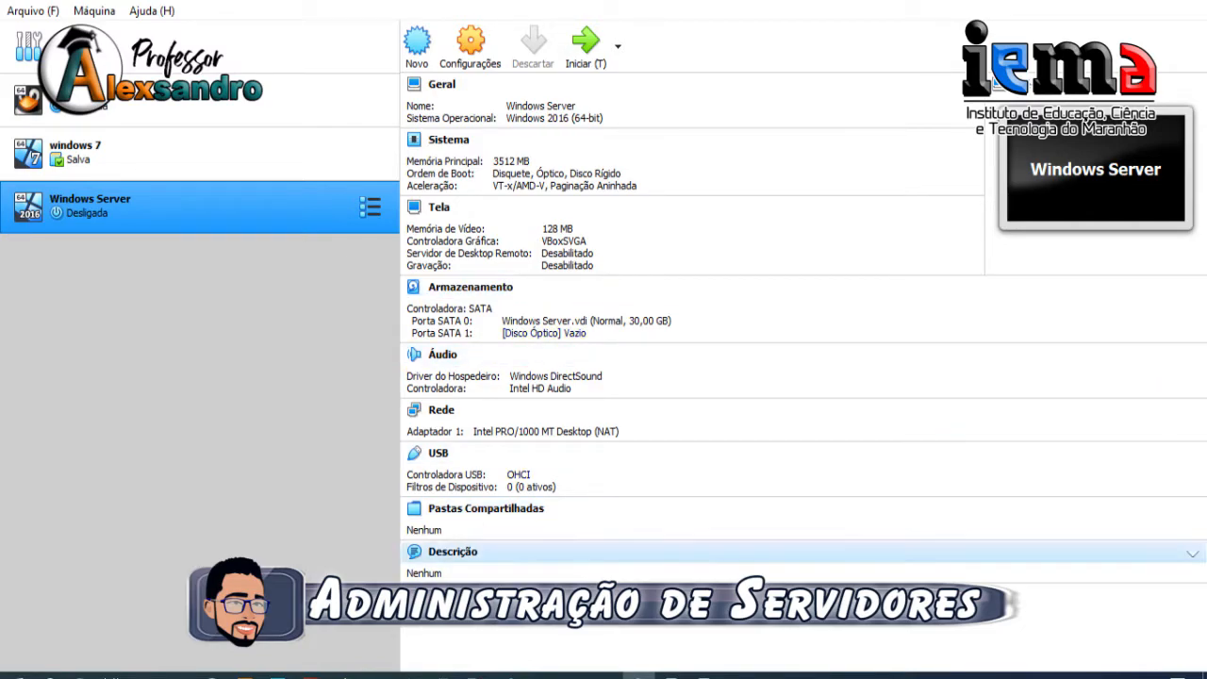
Step: Switch to the browser, highlight the address of Microsoft's Windows Server 2016 evaluation page, and return to VirtualBox
left_click(544, 333)
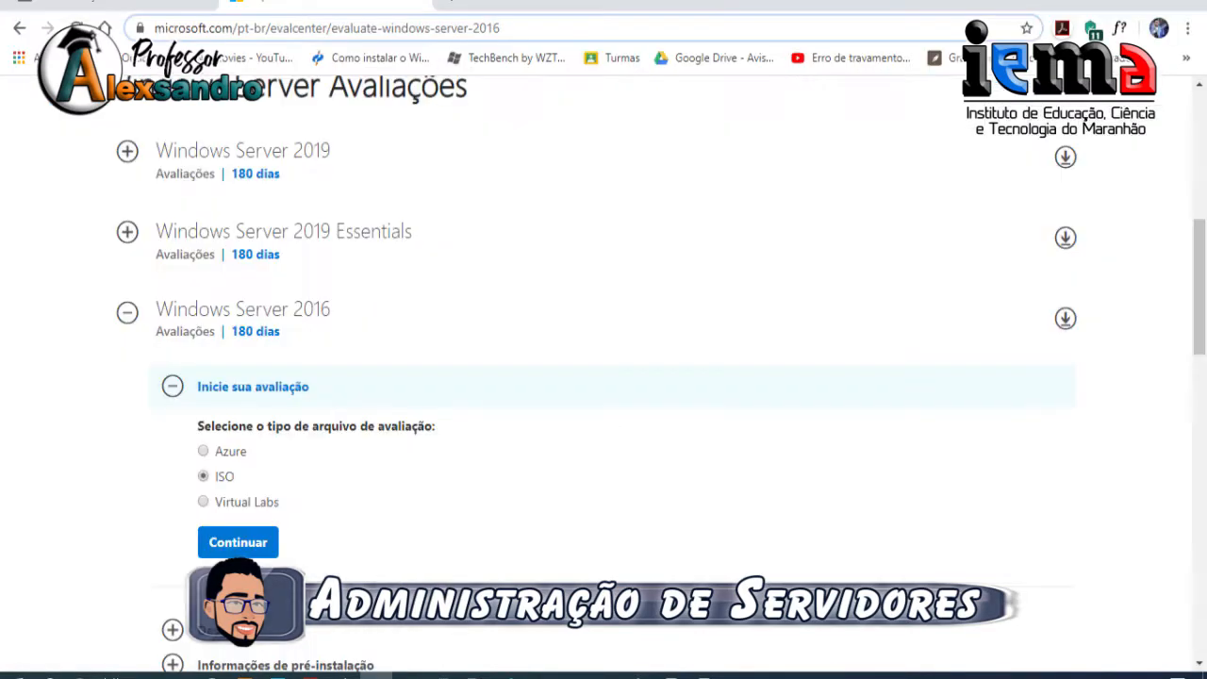
left_click_drag(571, 28, 154, 29)
triple_click(362, 28)
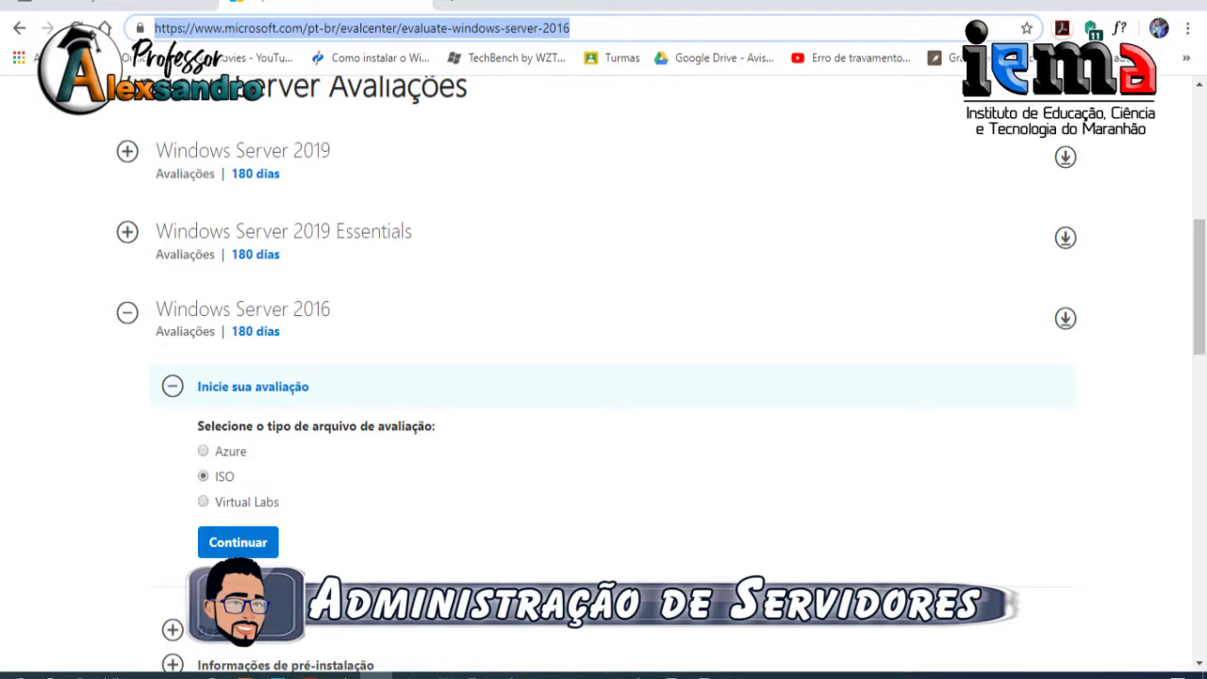
left_click(638, 676)
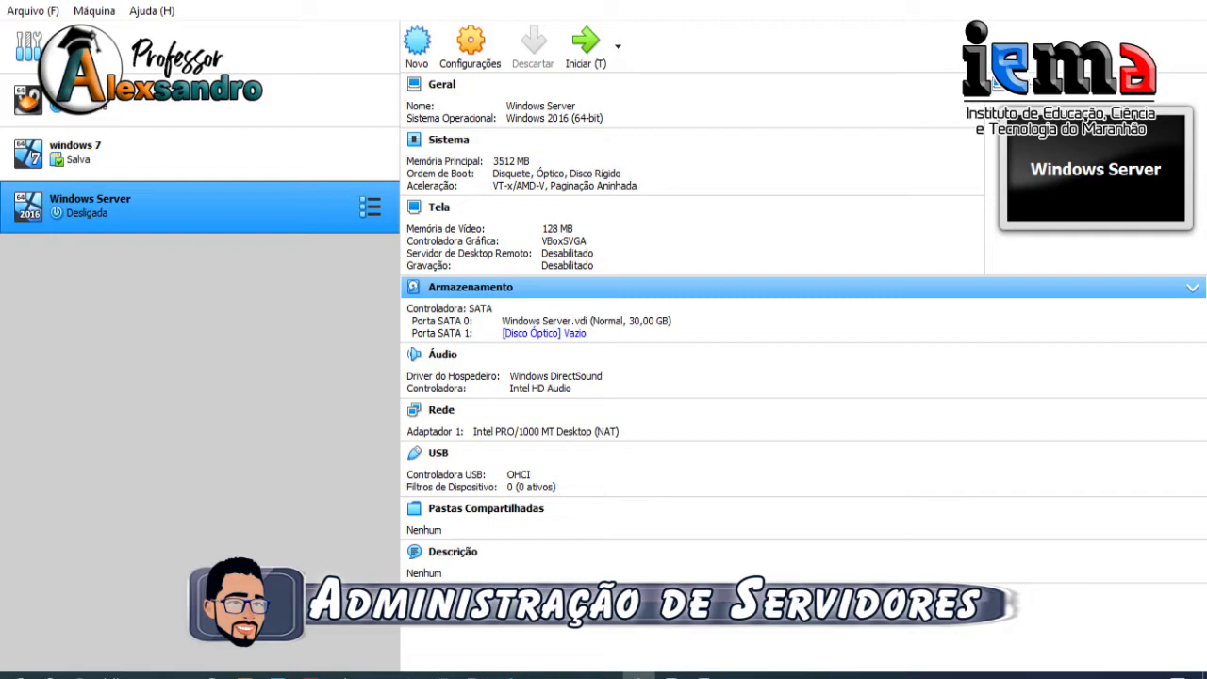
Step: Open the disk image chooser for the empty optical drive on SATA port 1 and browse Disco Local (D:)
left_click(540, 333)
left_click(540, 333)
left_click(540, 333)
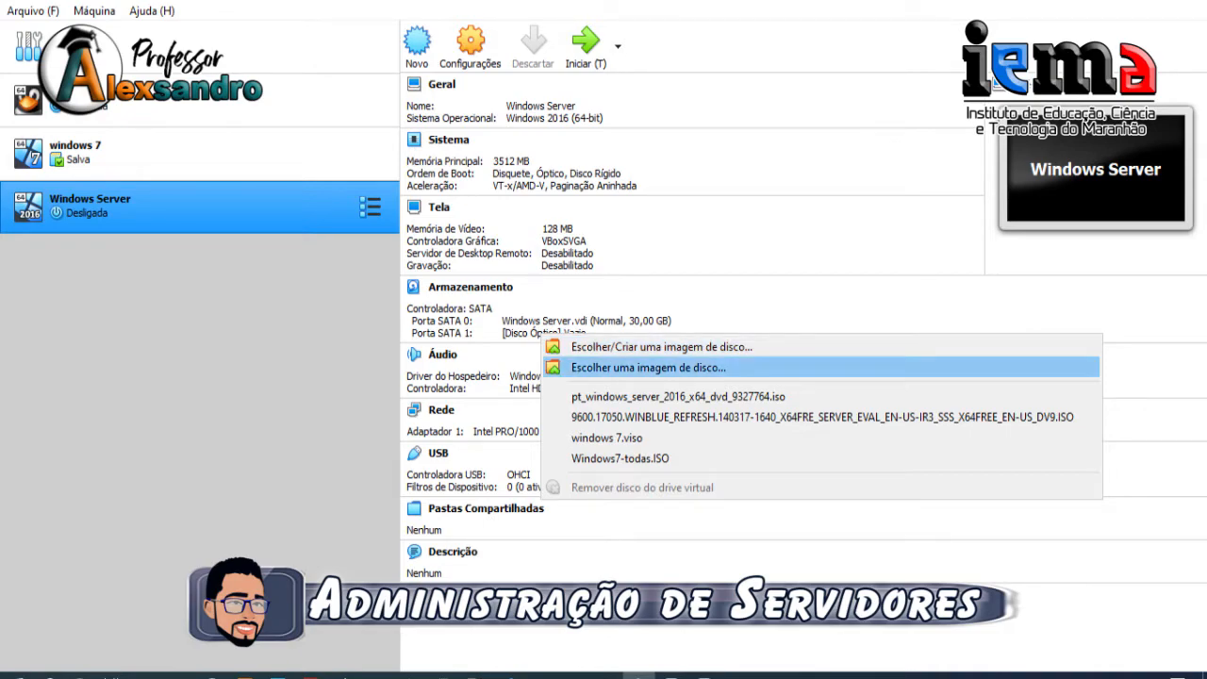
left_click(649, 367)
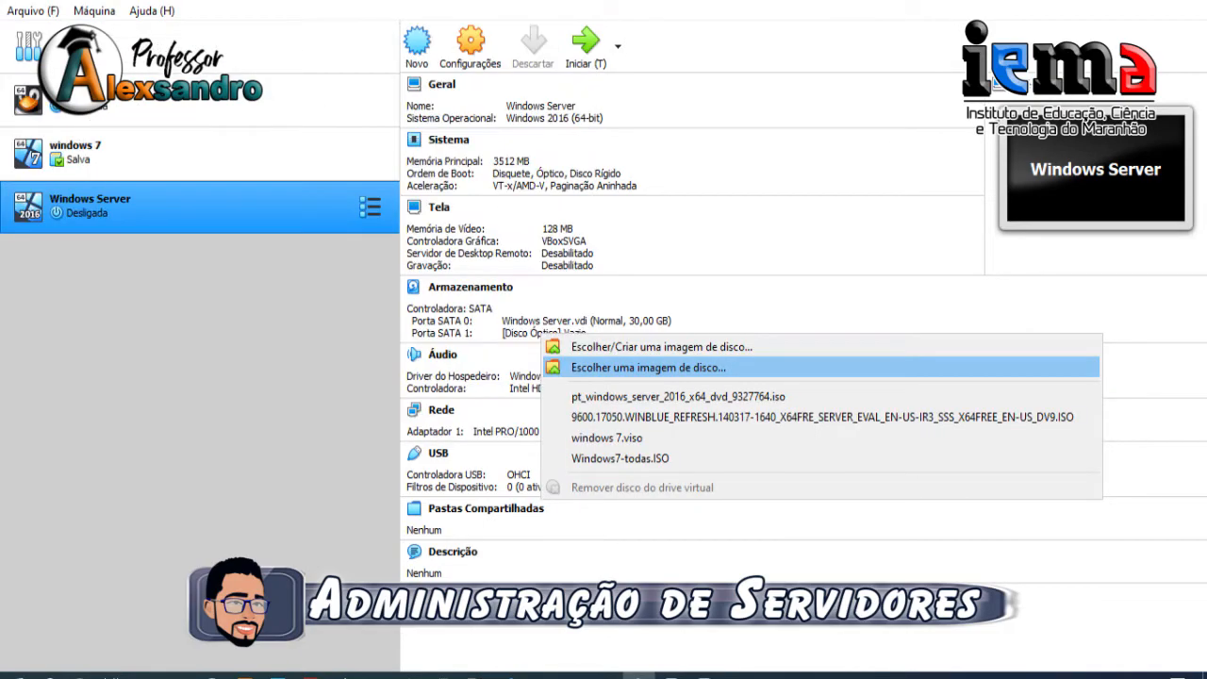
left_click(649, 367)
scroll(396, 137, "down", 15)
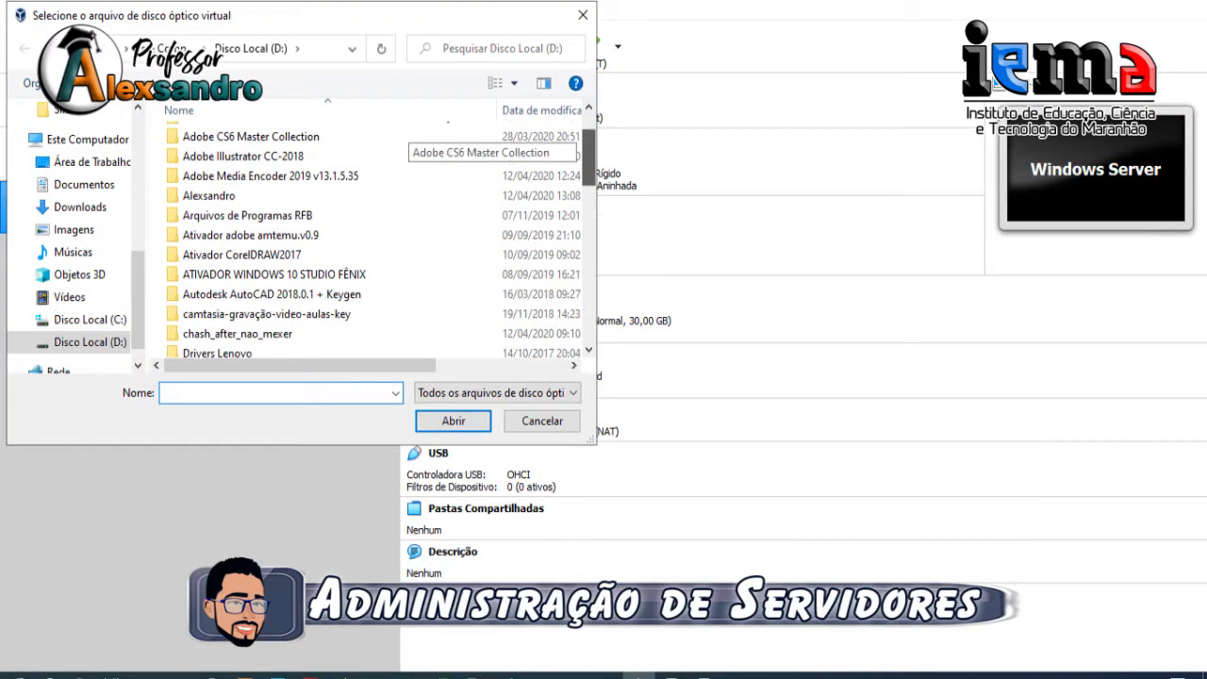
scroll(401, 138, "down", 2)
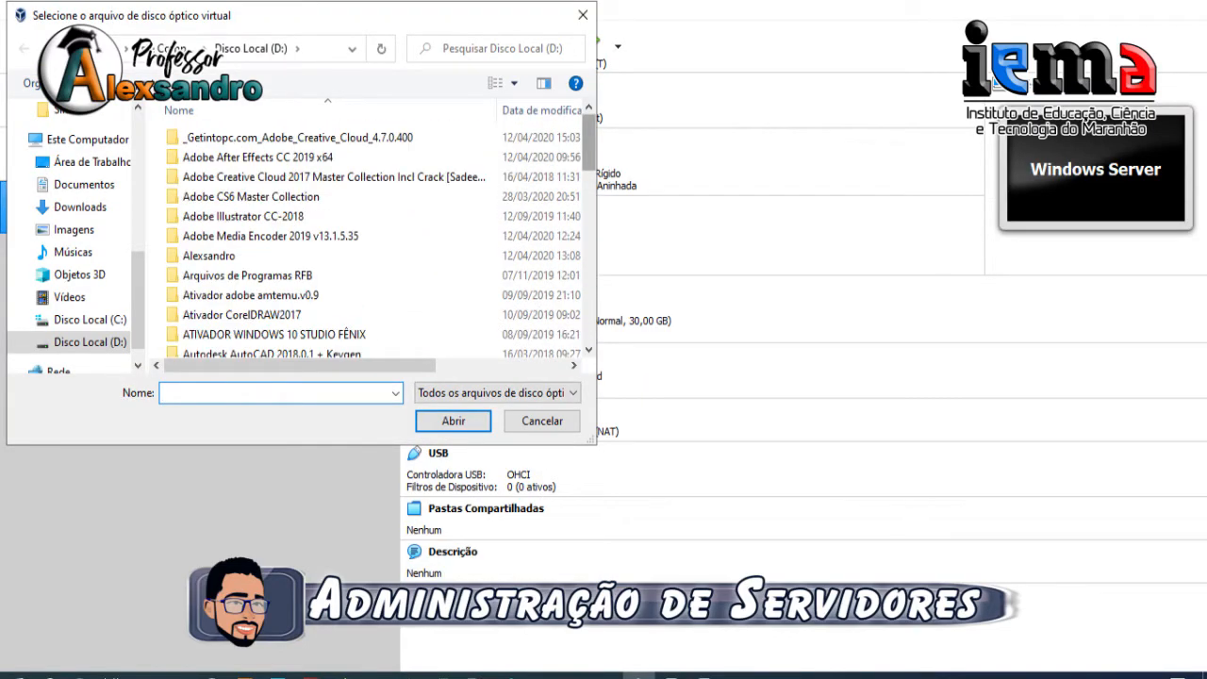
Step: Attach pt_windows_server_2016_x64_dvd_9327764.iso to the Windows Server machine's optical drive
left_click(378, 209)
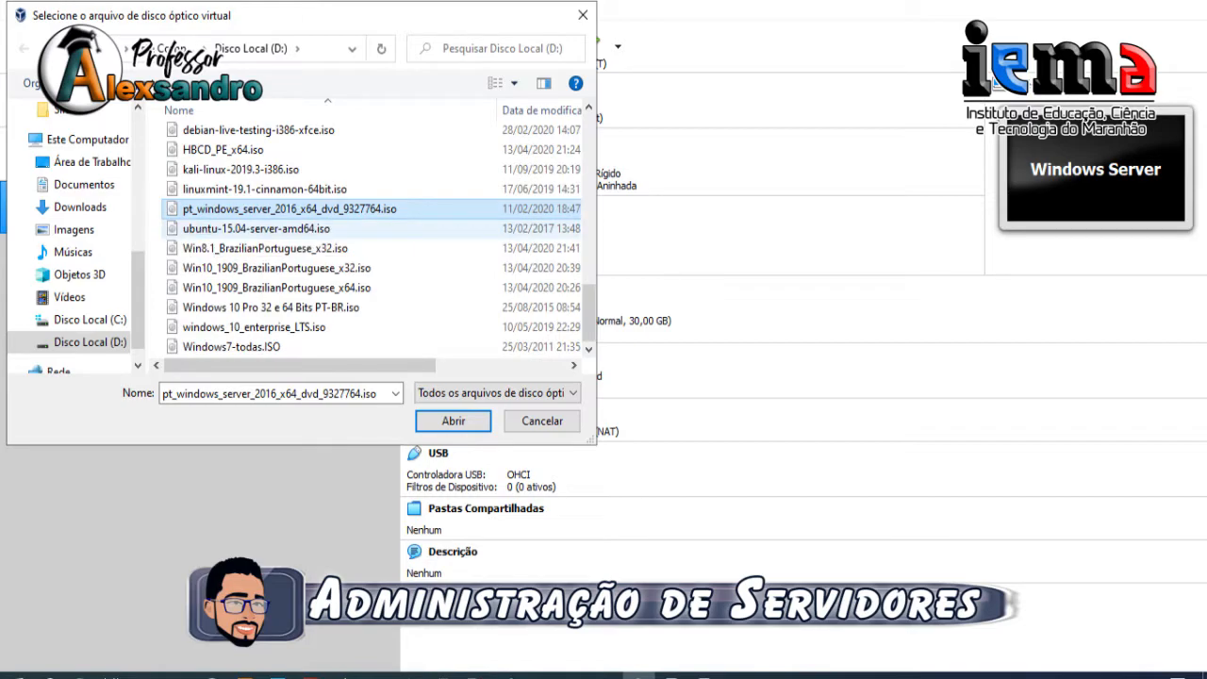
left_click(192, 210)
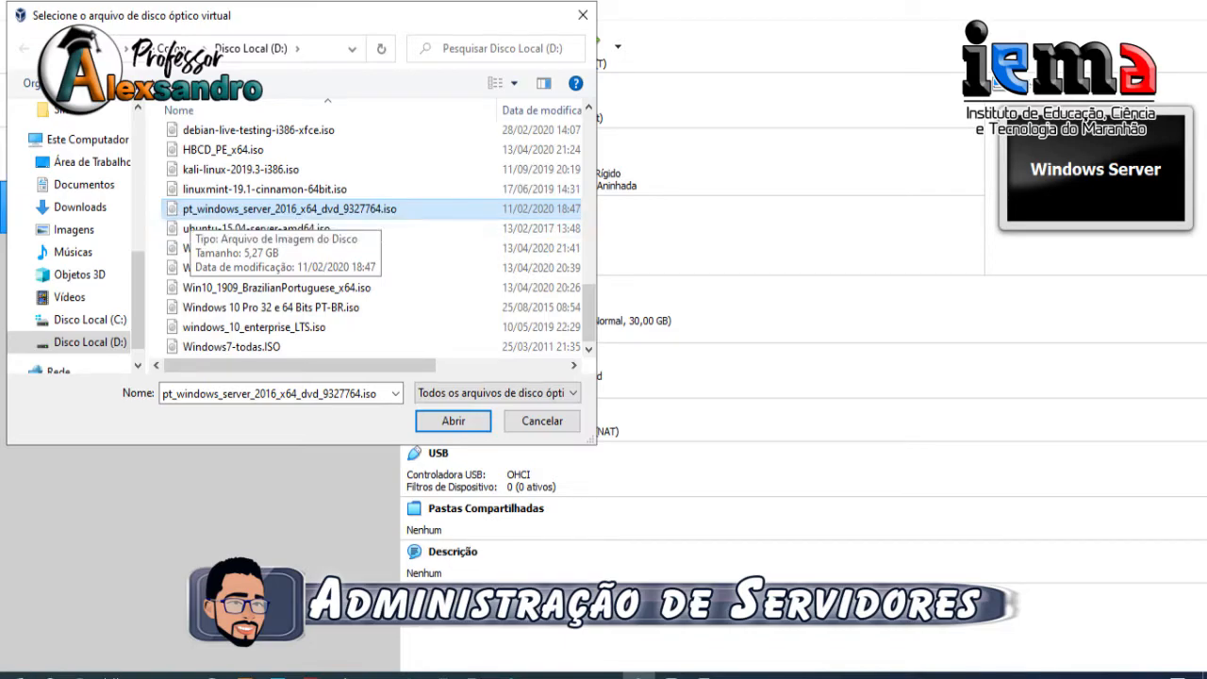
left_click(301, 229)
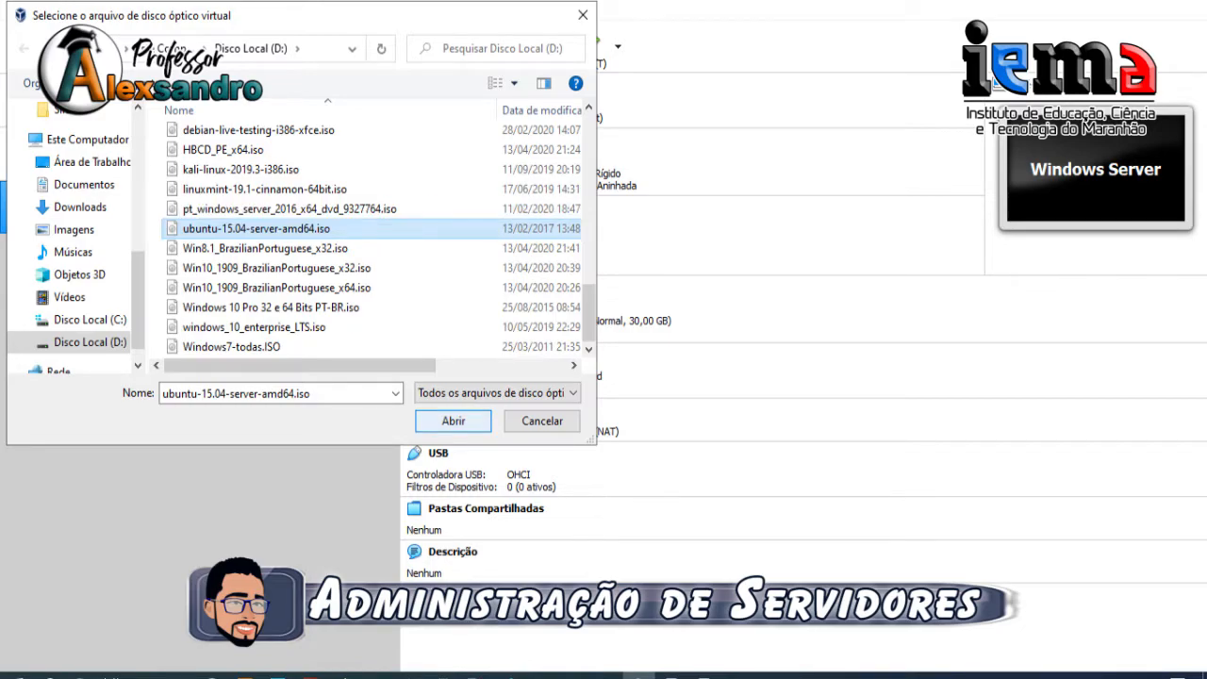
left_click(289, 210)
left_click(288, 209)
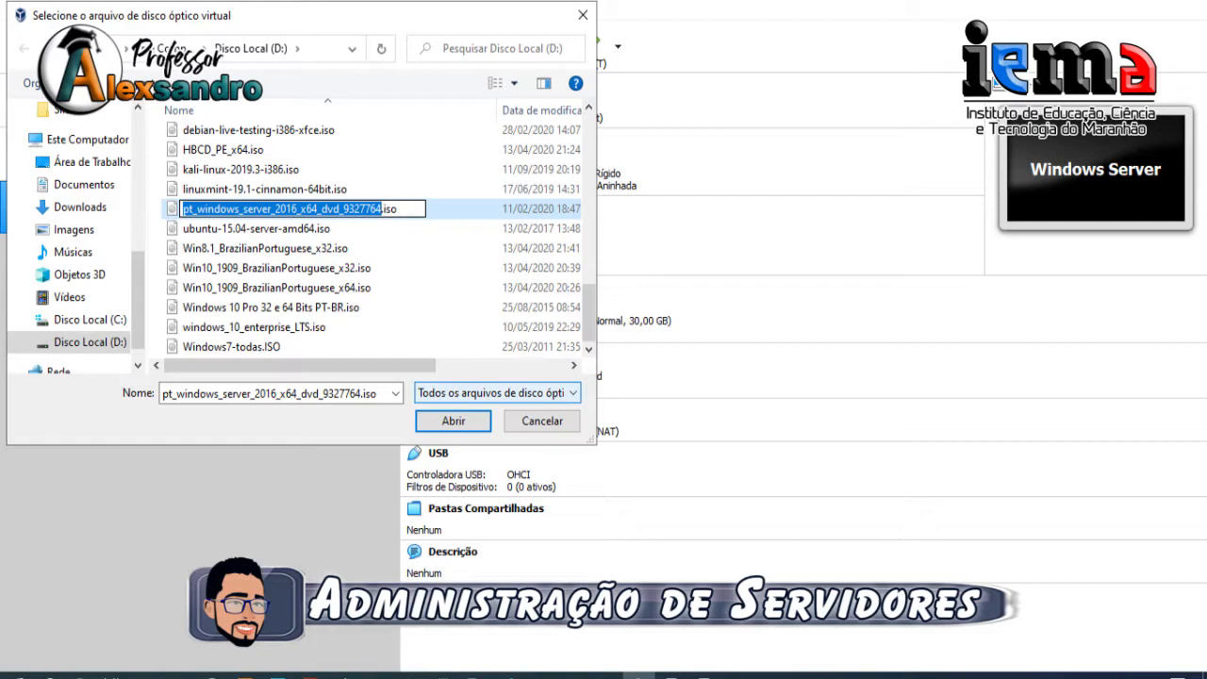
key("Escape")
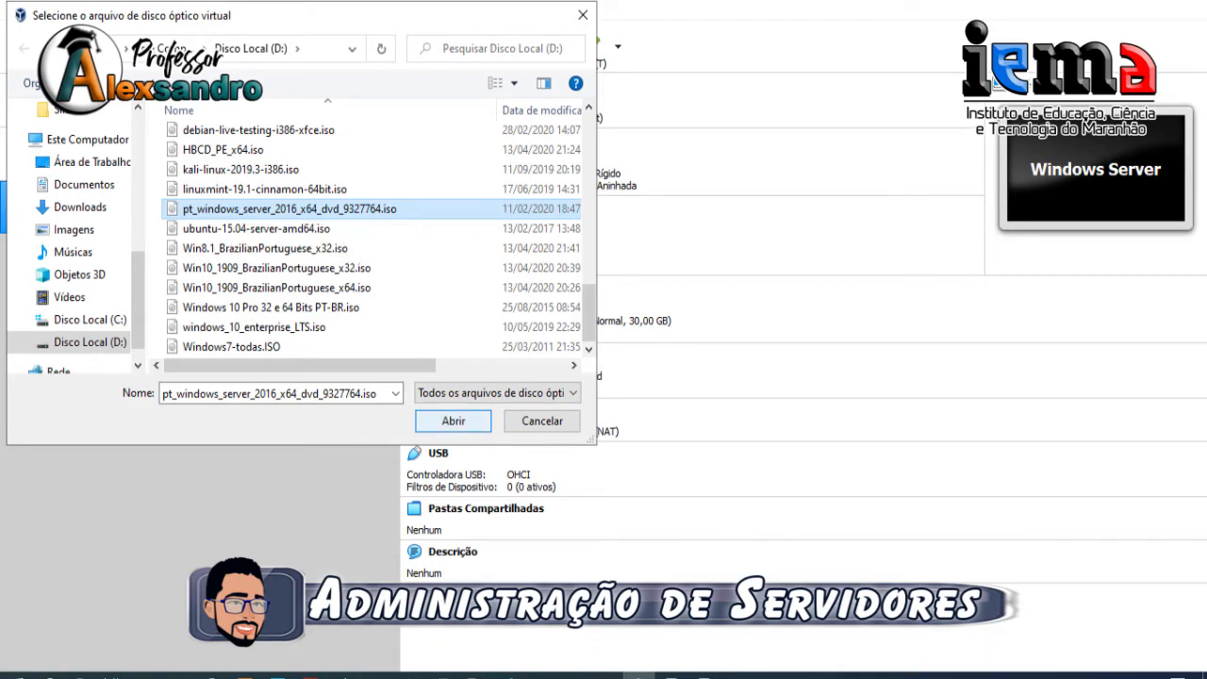
key("Return")
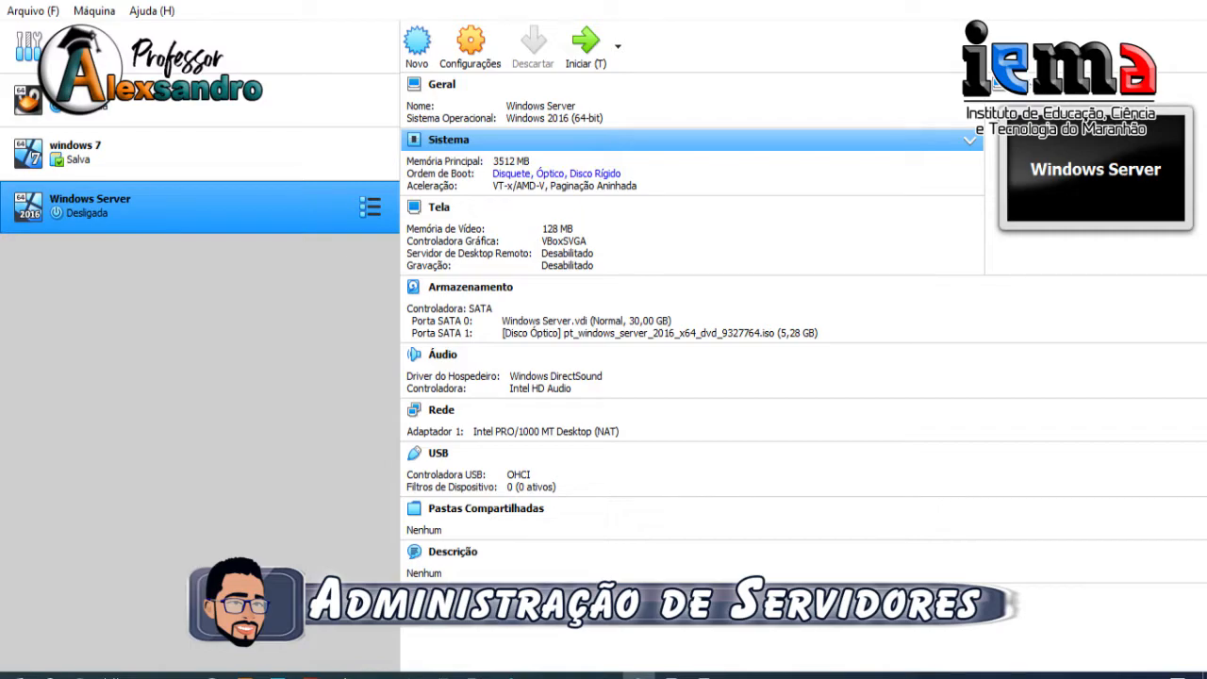
Step: Exclude Disquete from the machine's boot order, keeping Óptico first and Disco Rígido second
left_click(554, 173)
left_click(727, 297)
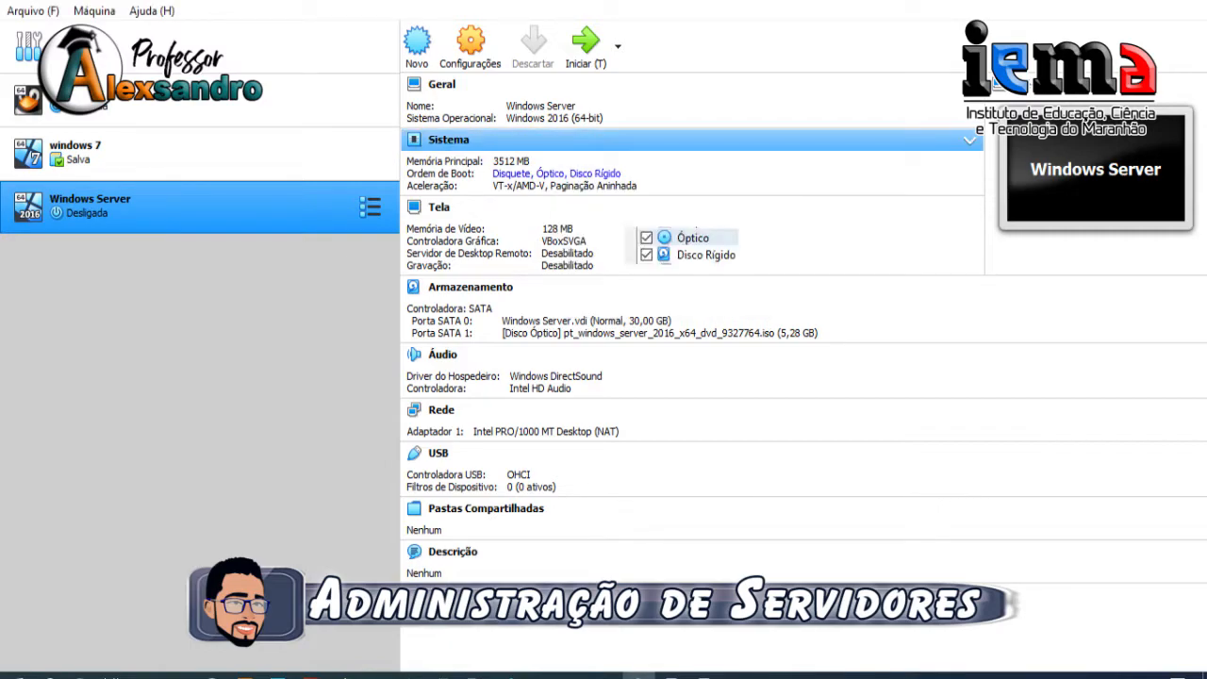
left_click(555, 174)
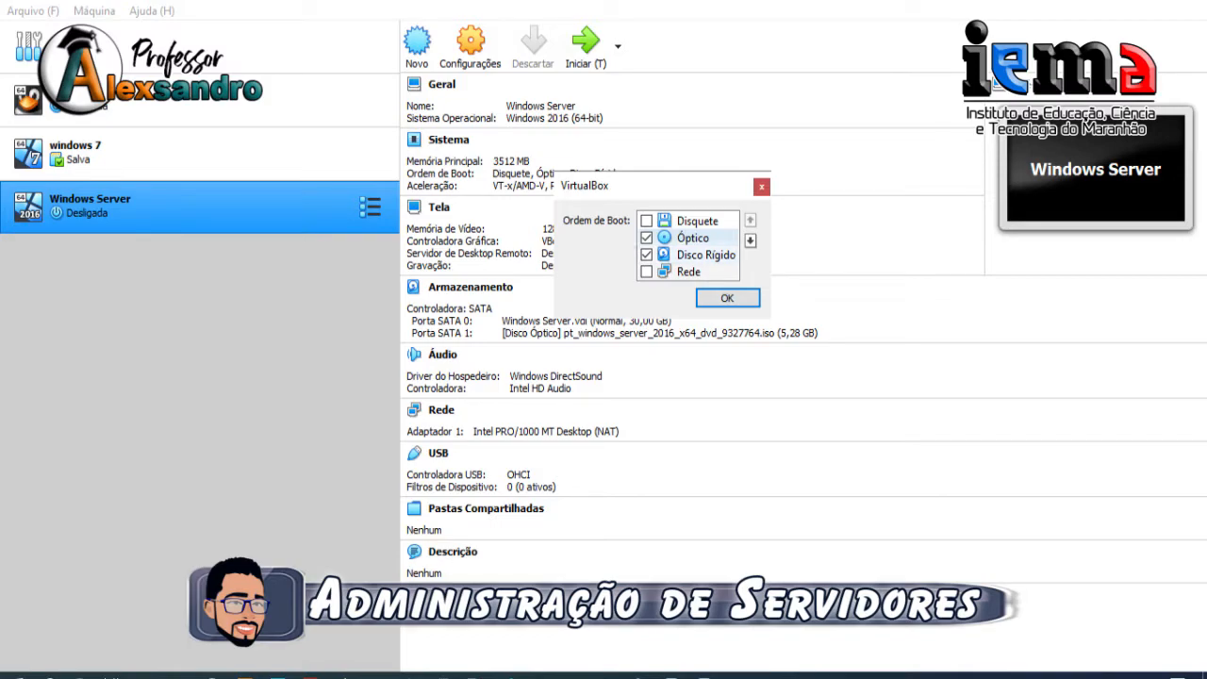
left_click(647, 237)
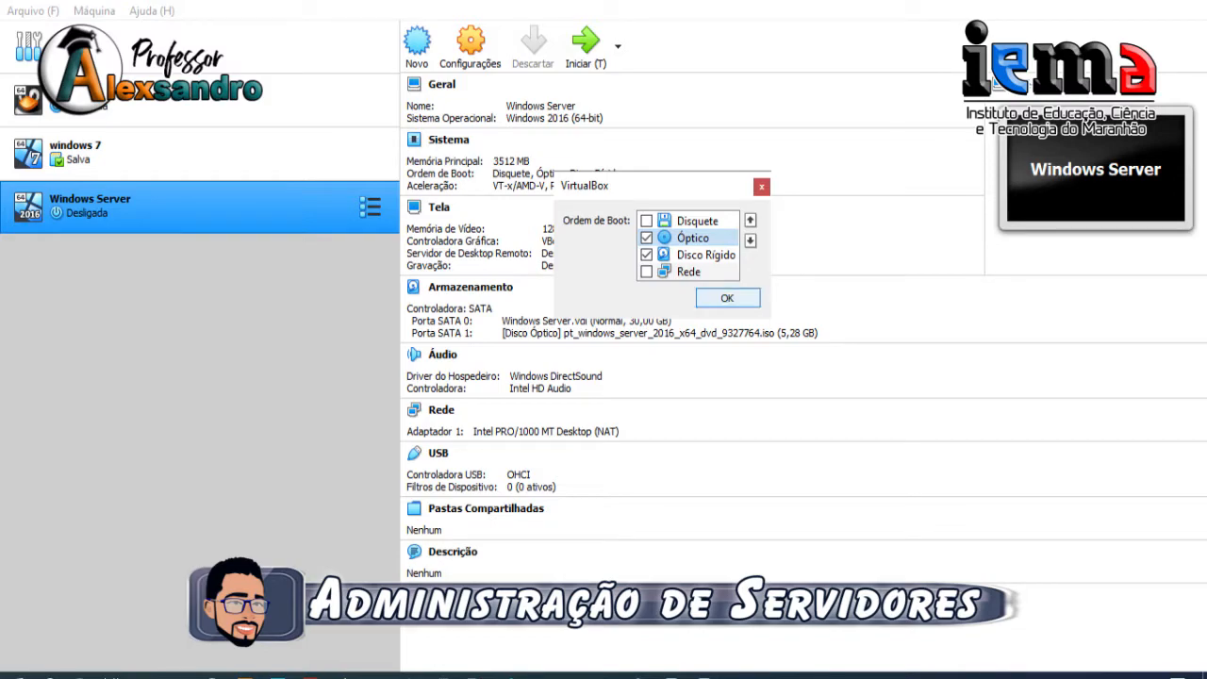
left_click(727, 298)
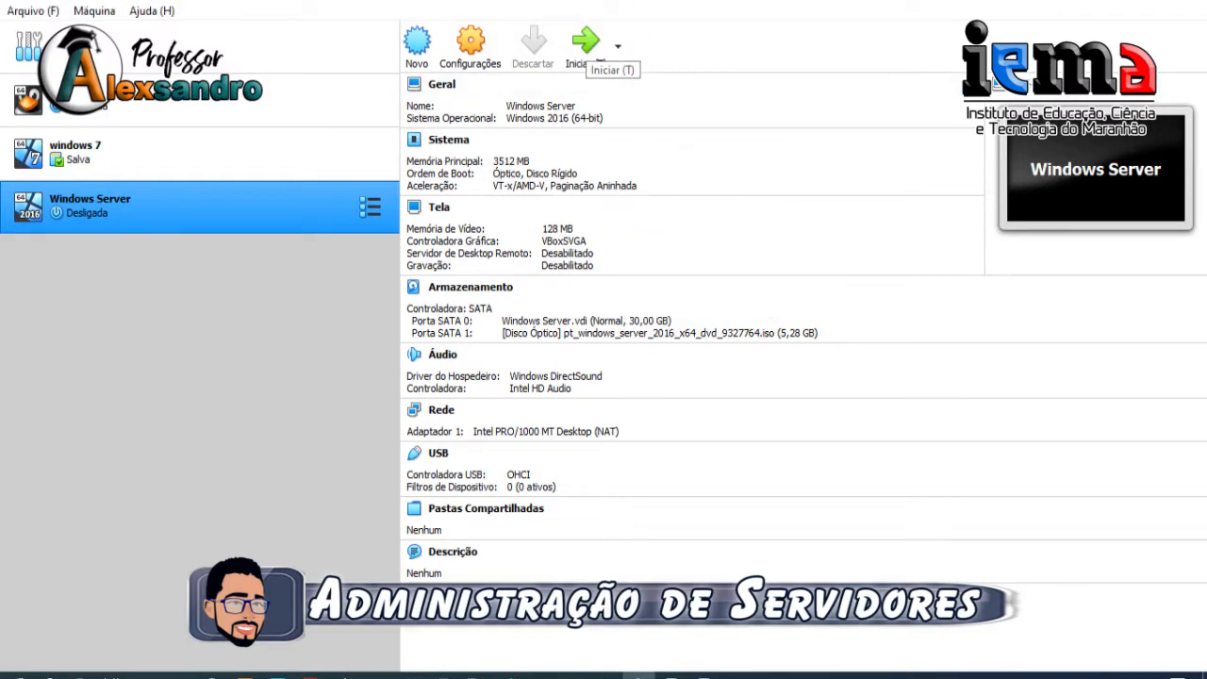
Step: Start the Windows Server virtual machine and continue setup with Português (Brasil) language, time format and keyboard settings
left_click(585, 43)
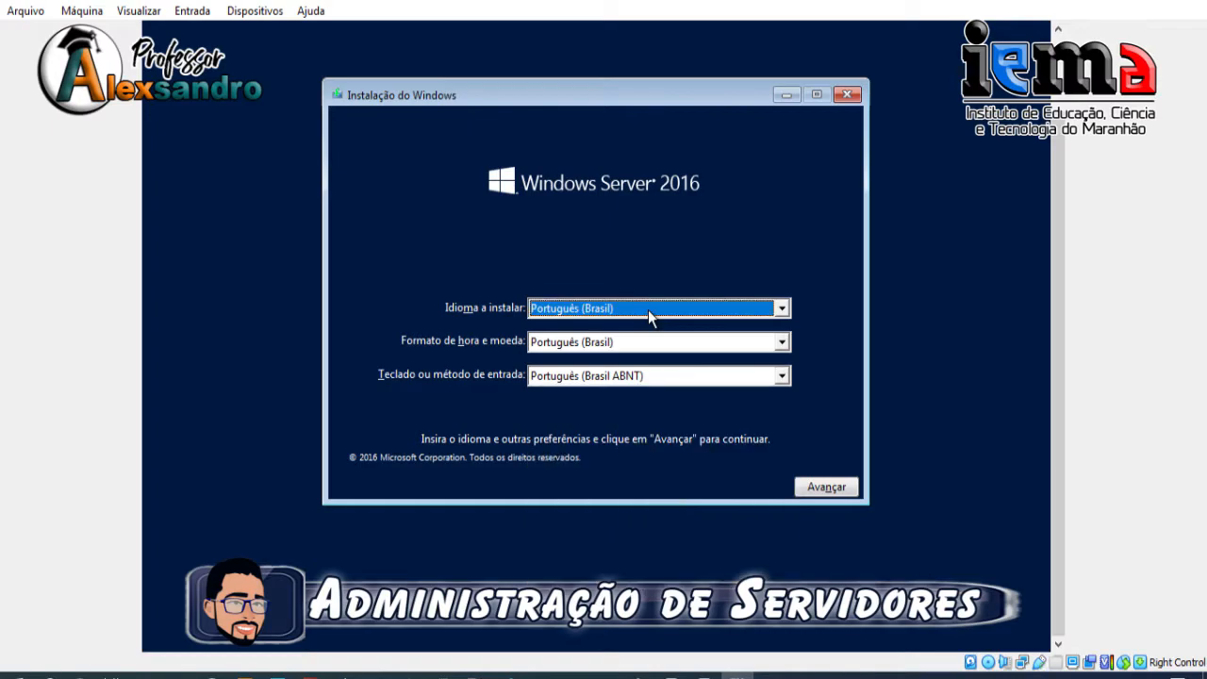
left_click(673, 377)
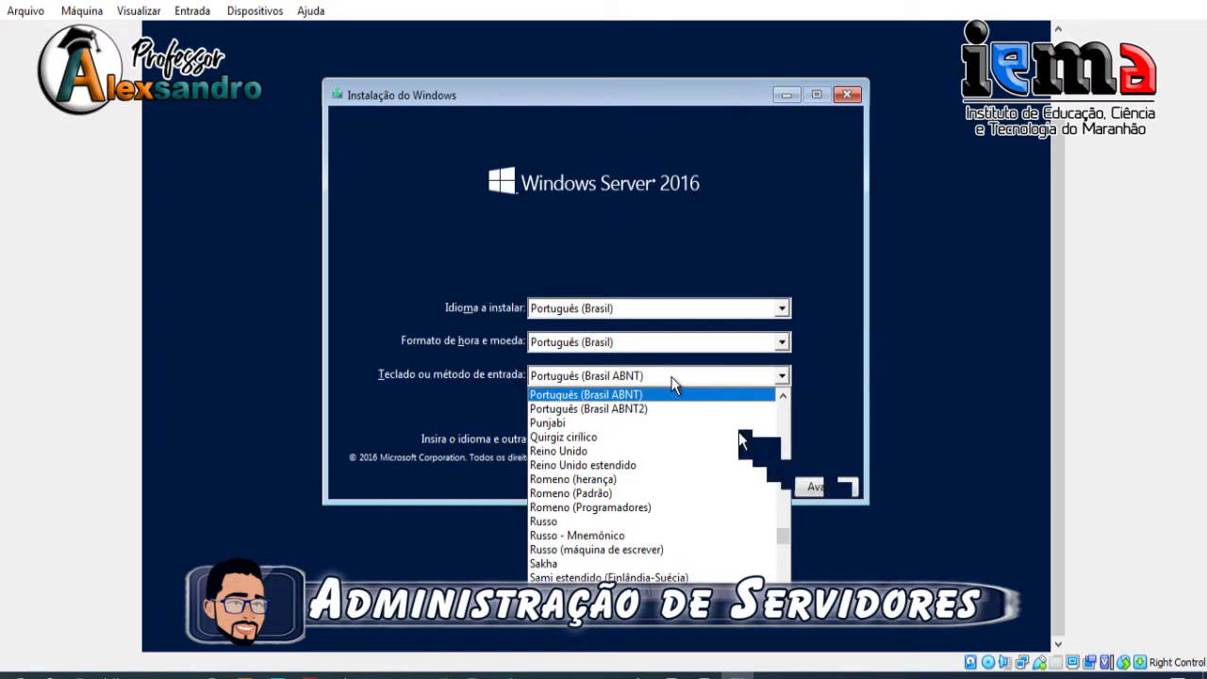
left_click(826, 486)
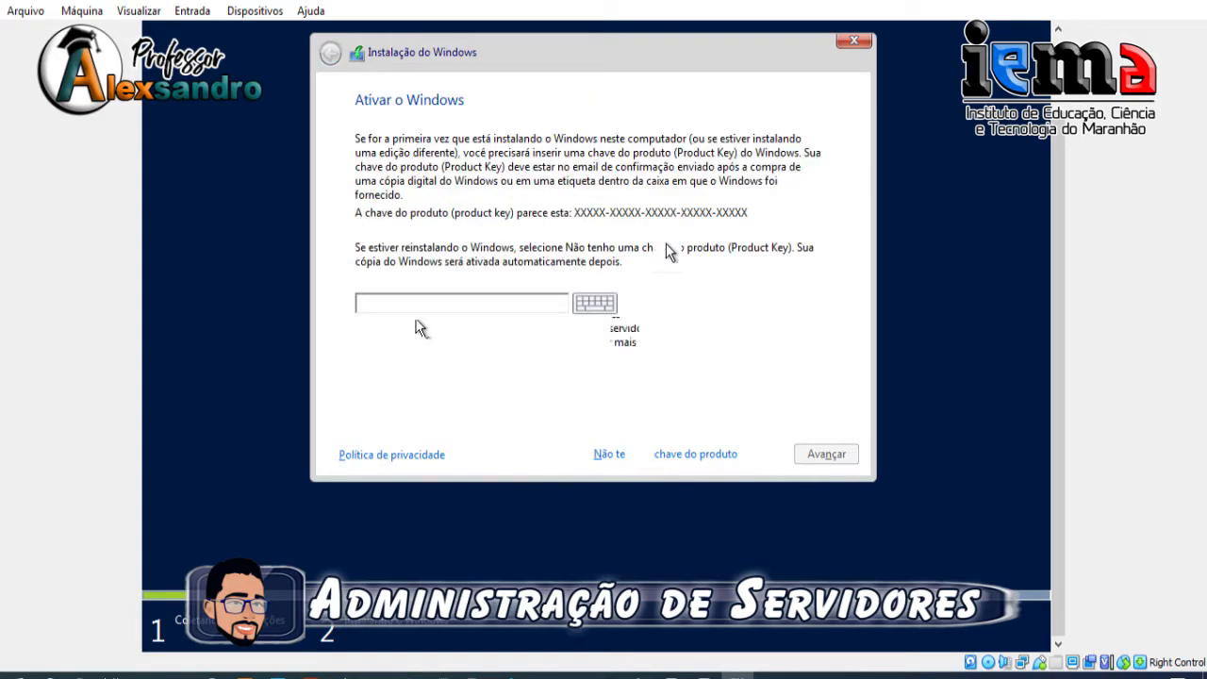
Step: Skip the product key entry and choose the Windows Server 2016 Standard (Experiência Desktop) edition for installation
left_click(630, 456)
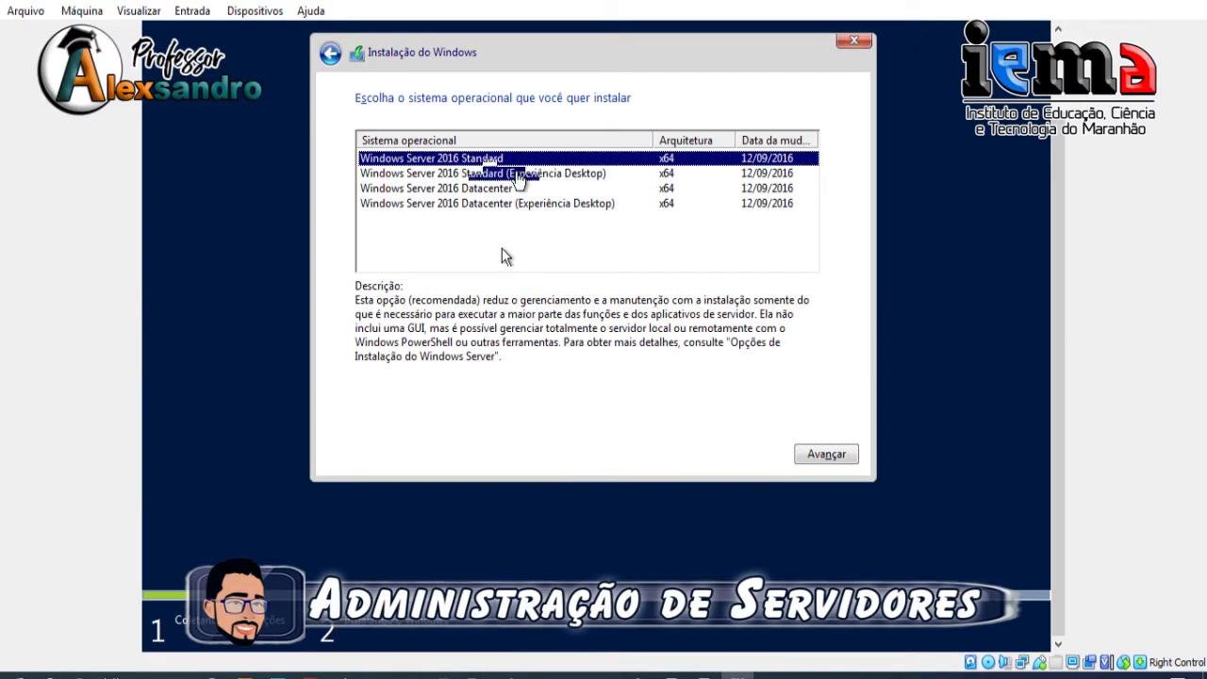
left_click(553, 177)
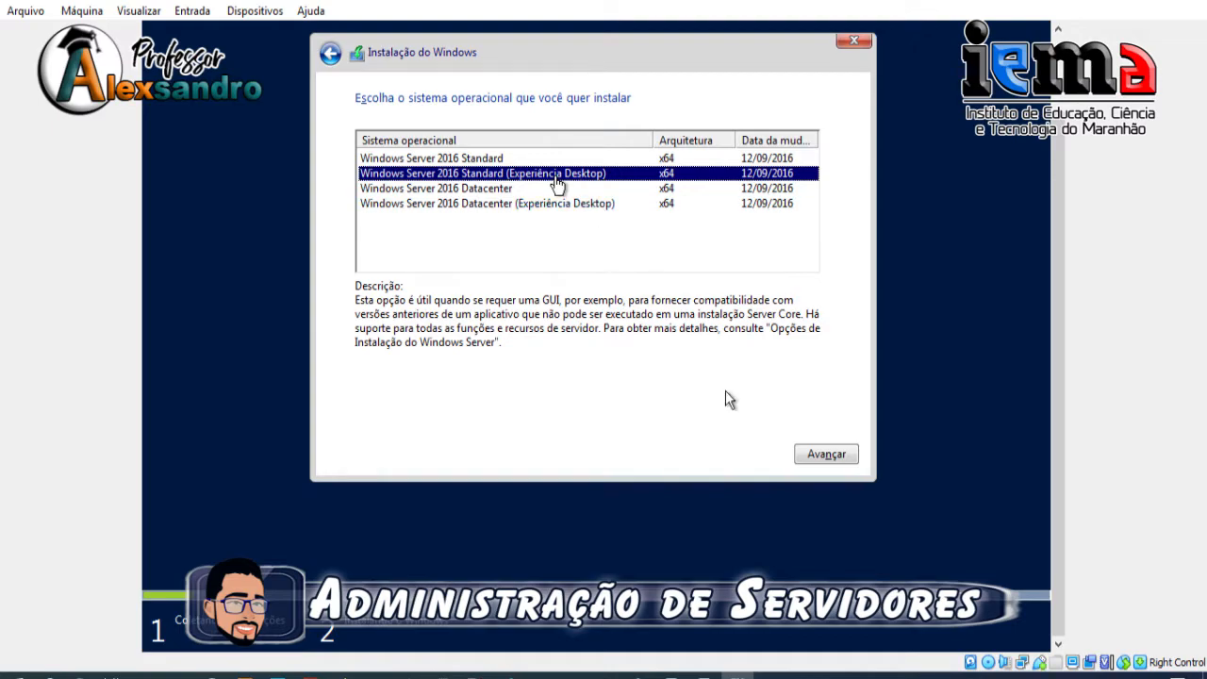
left_click(822, 456)
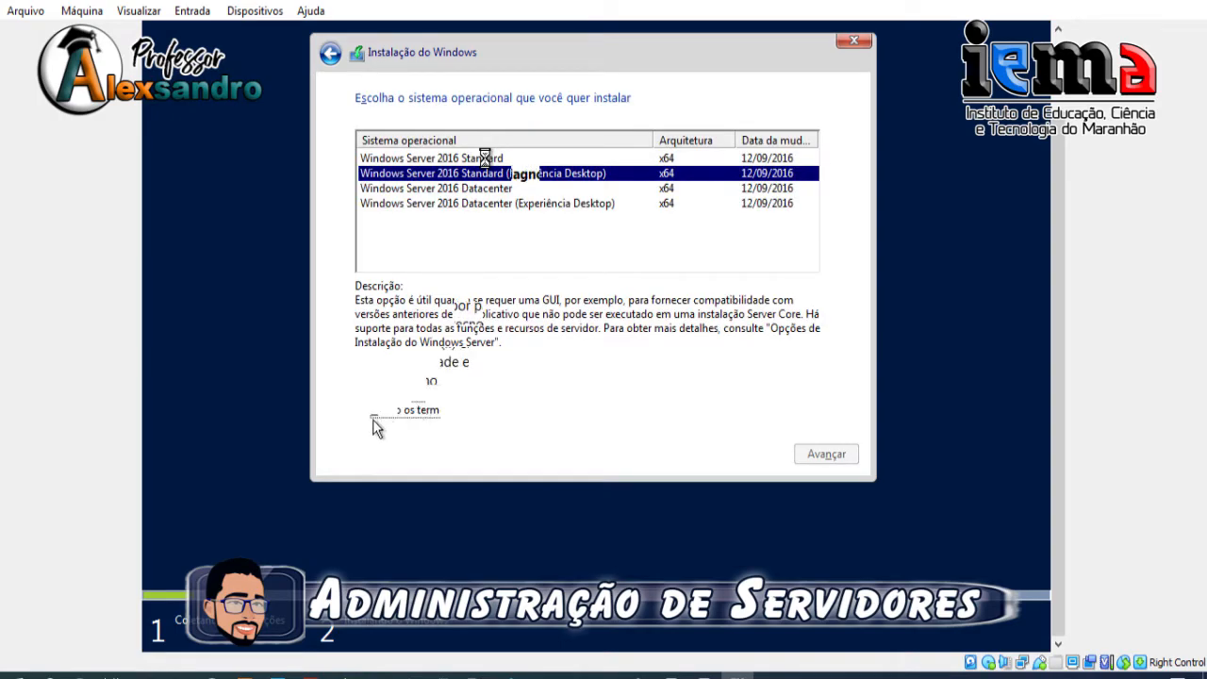
Step: Accept the license terms and continue to the choice of where to install Windows
left_click(372, 414)
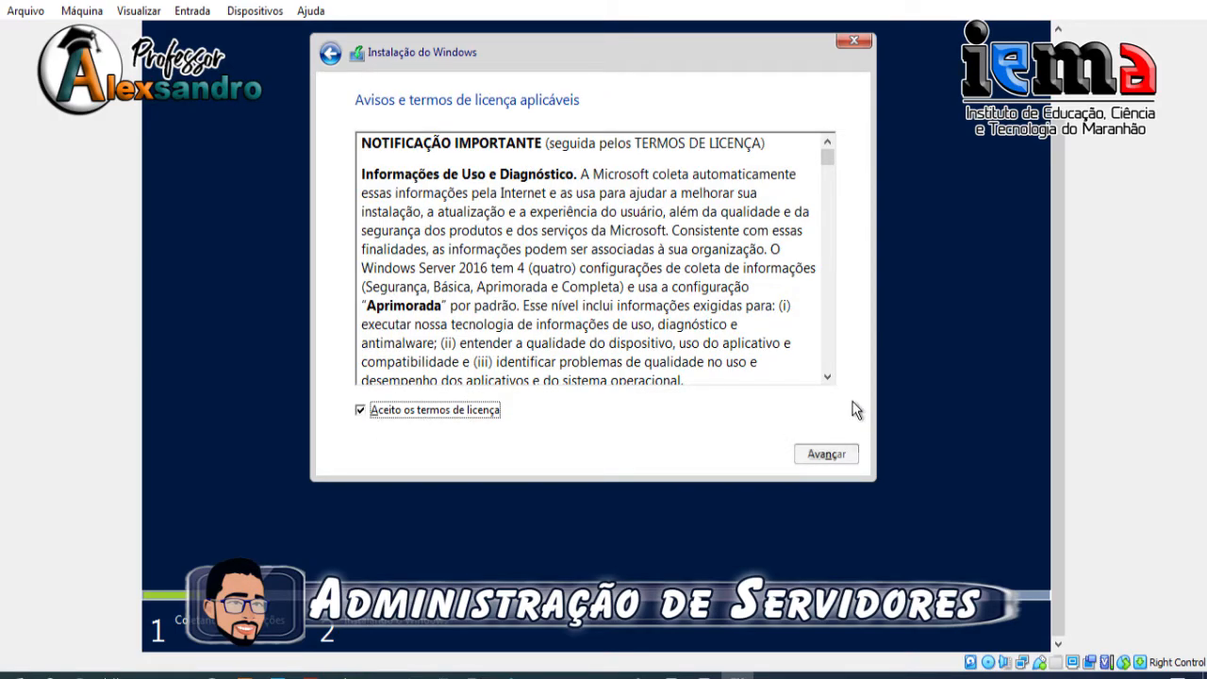
left_click_drag(829, 162, 835, 377)
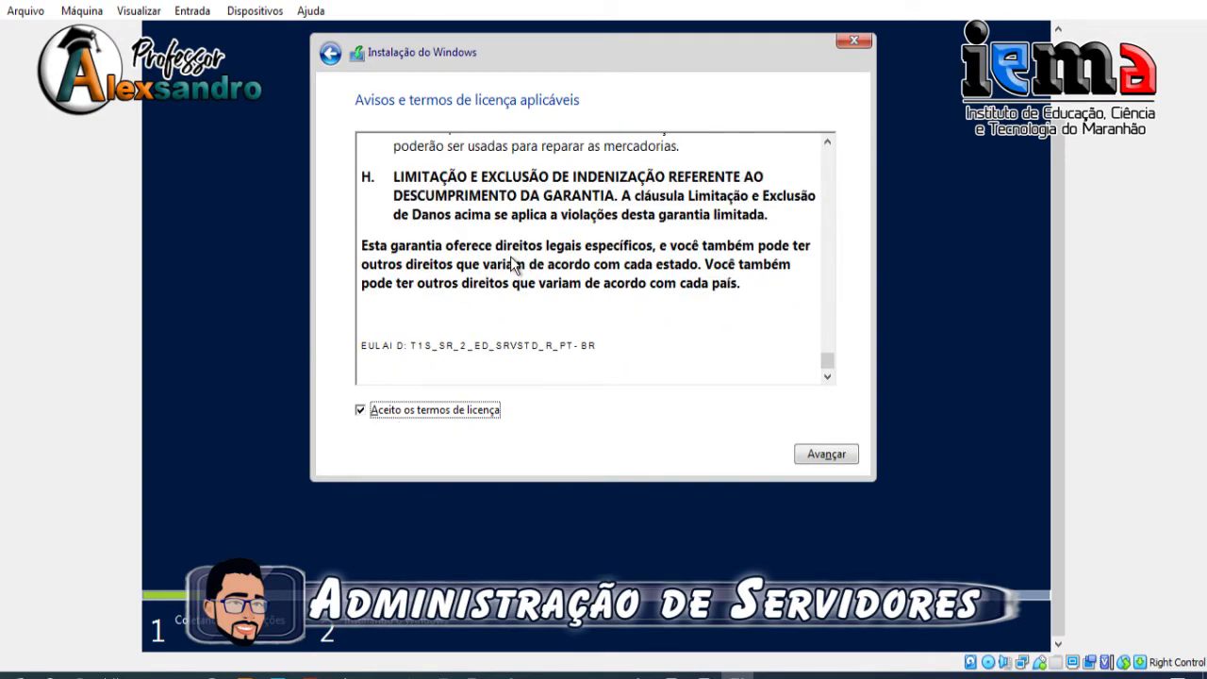
left_click(803, 455)
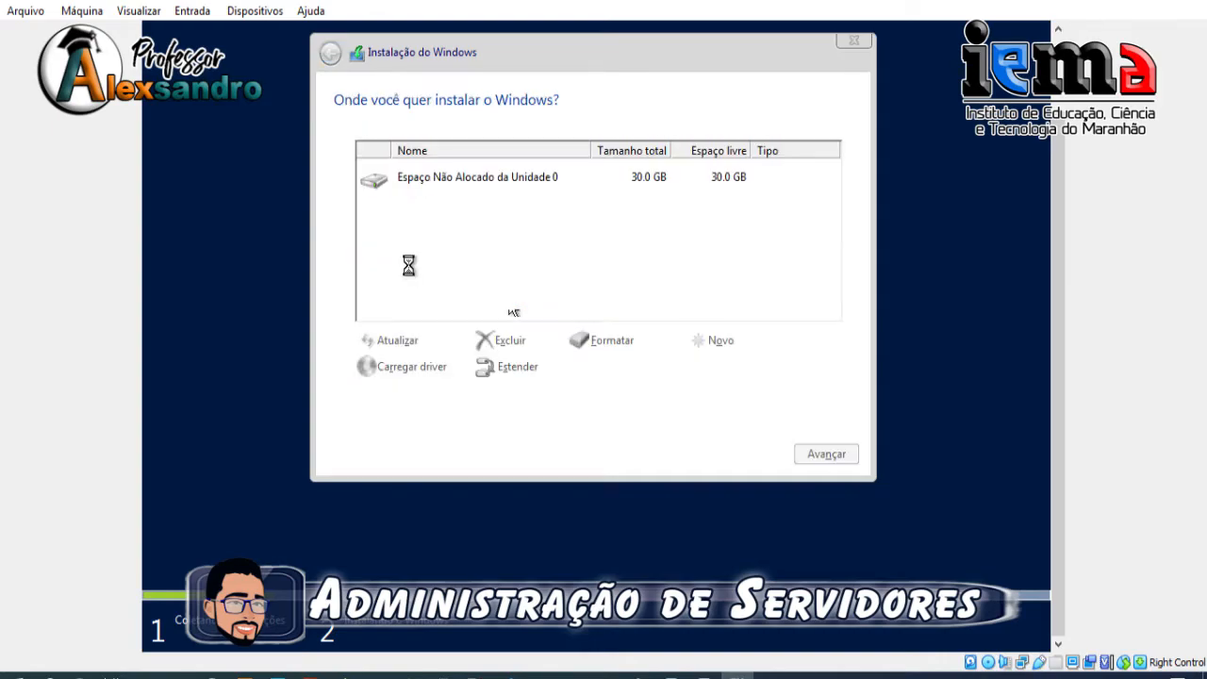
left_click(508, 299)
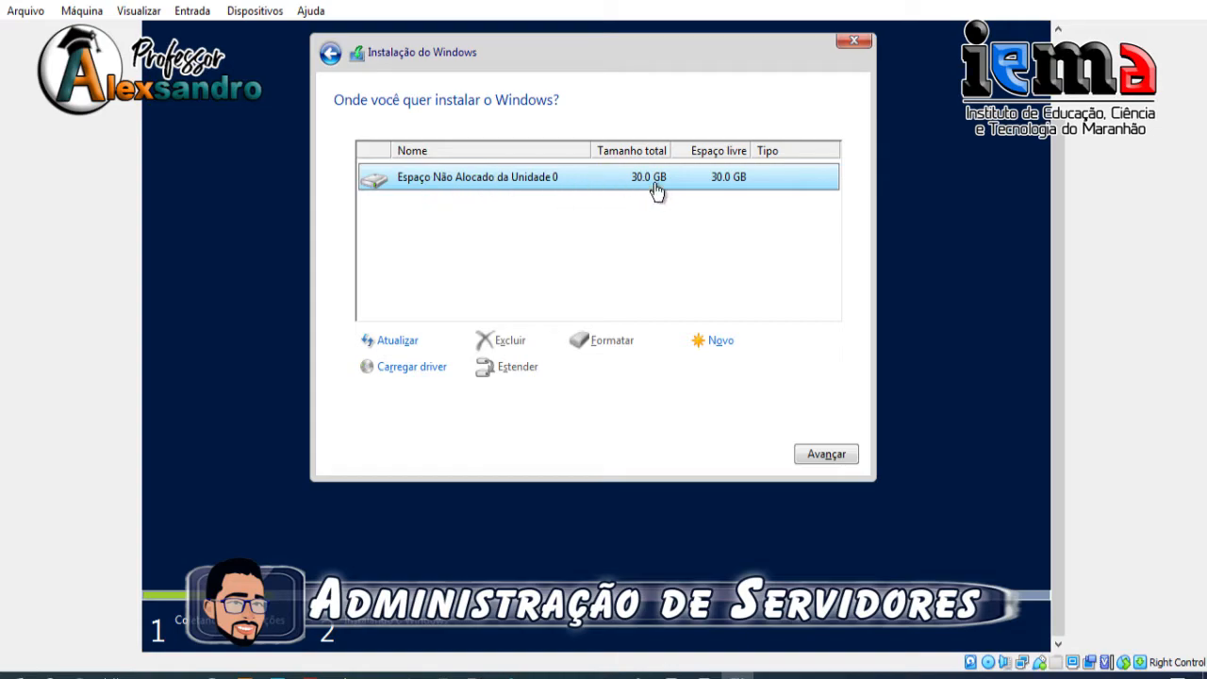
Step: Divide the 30 GB unallocated space into primary partitions of 14.9 GB and 14.6 GB, allowing the additional system partition
left_click(714, 343)
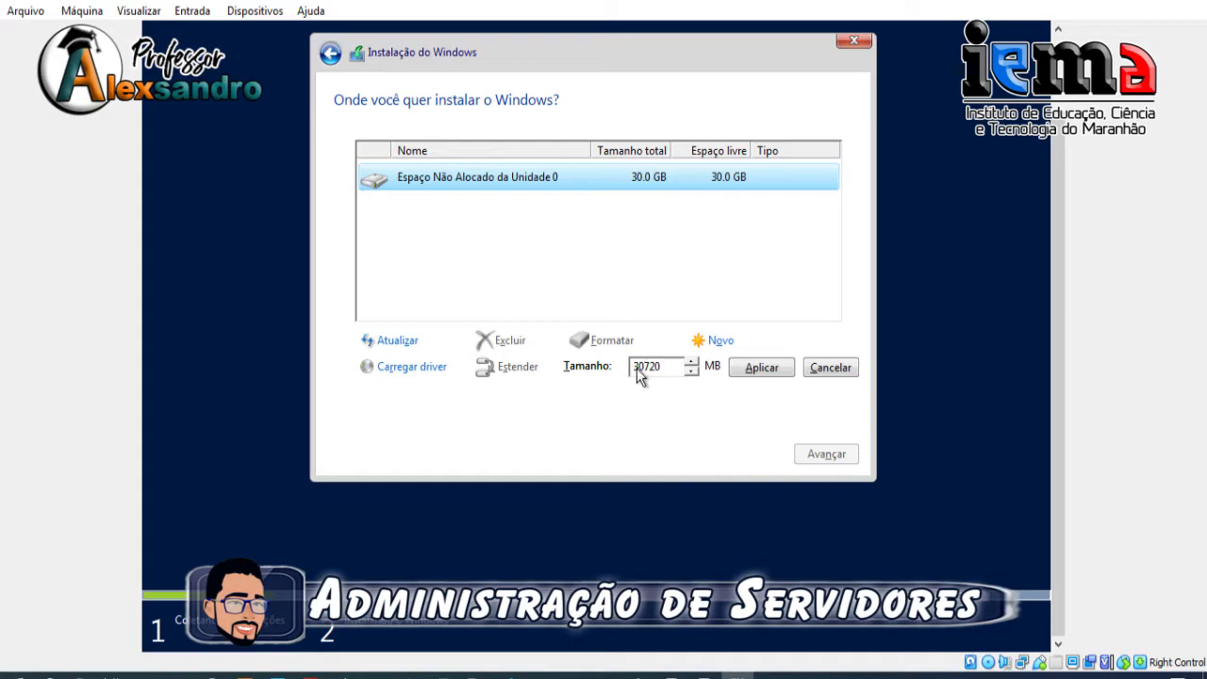
key("BackSpace")
type("5")
key("Return")
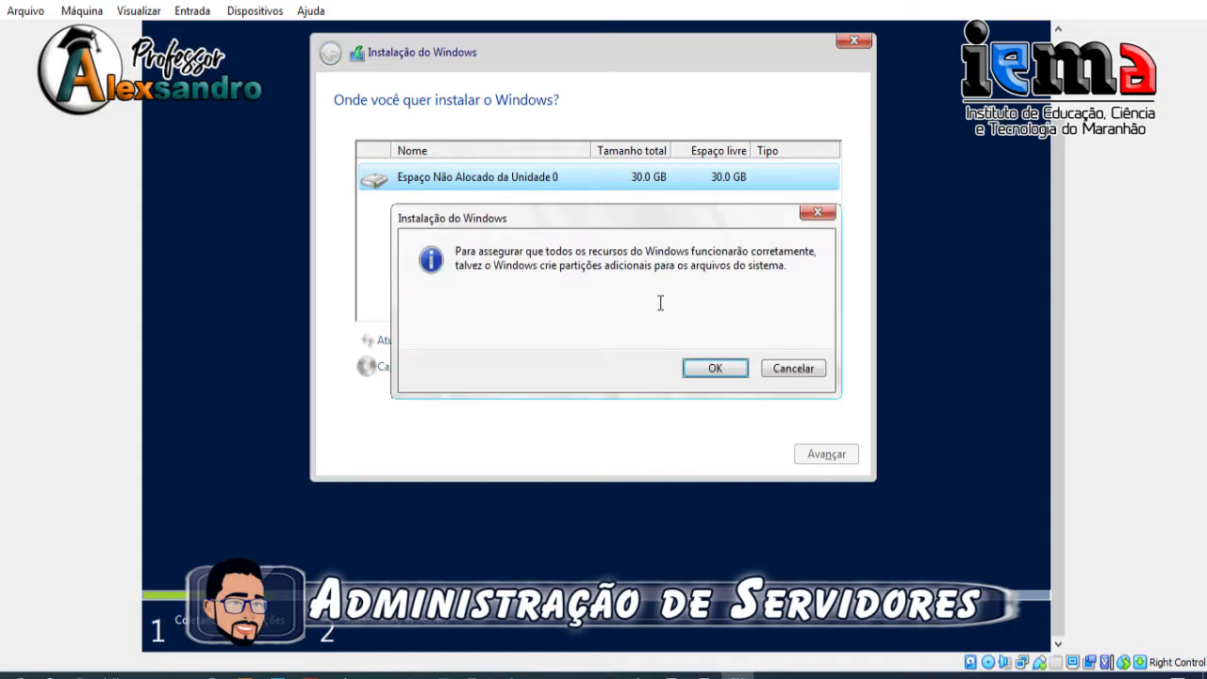
left_click(715, 373)
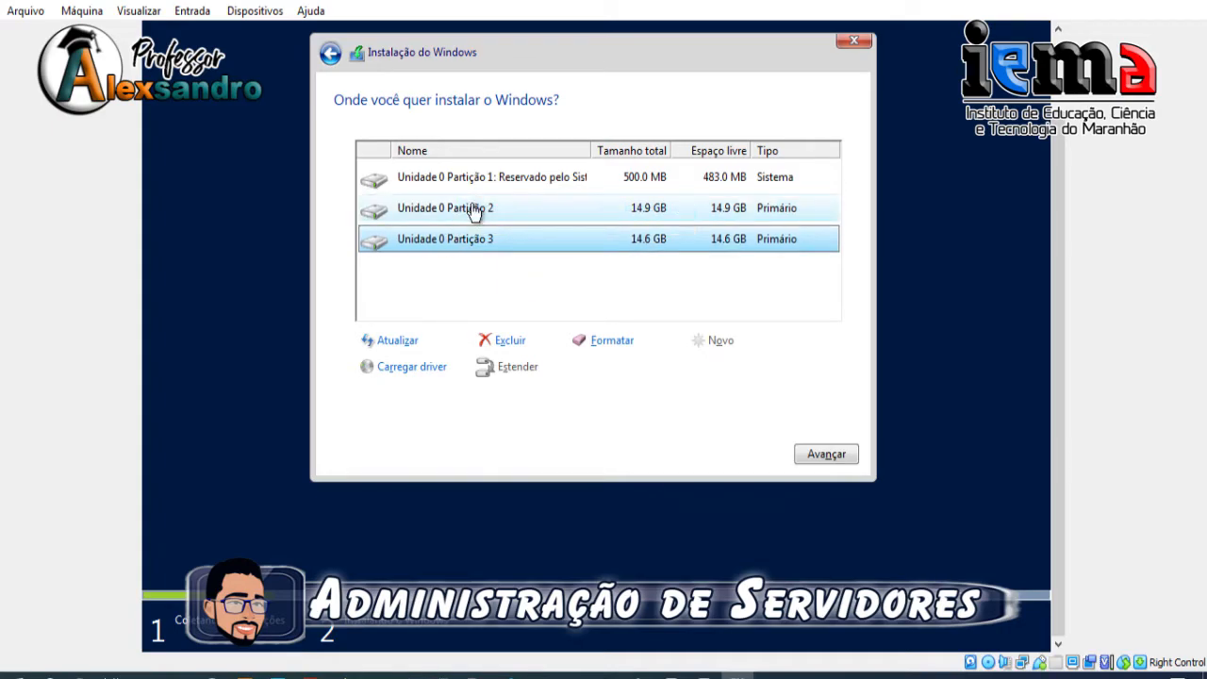
Step: Choose Unidade 0 Partição 3 as the destination and start the Windows Server installation
left_click(645, 216)
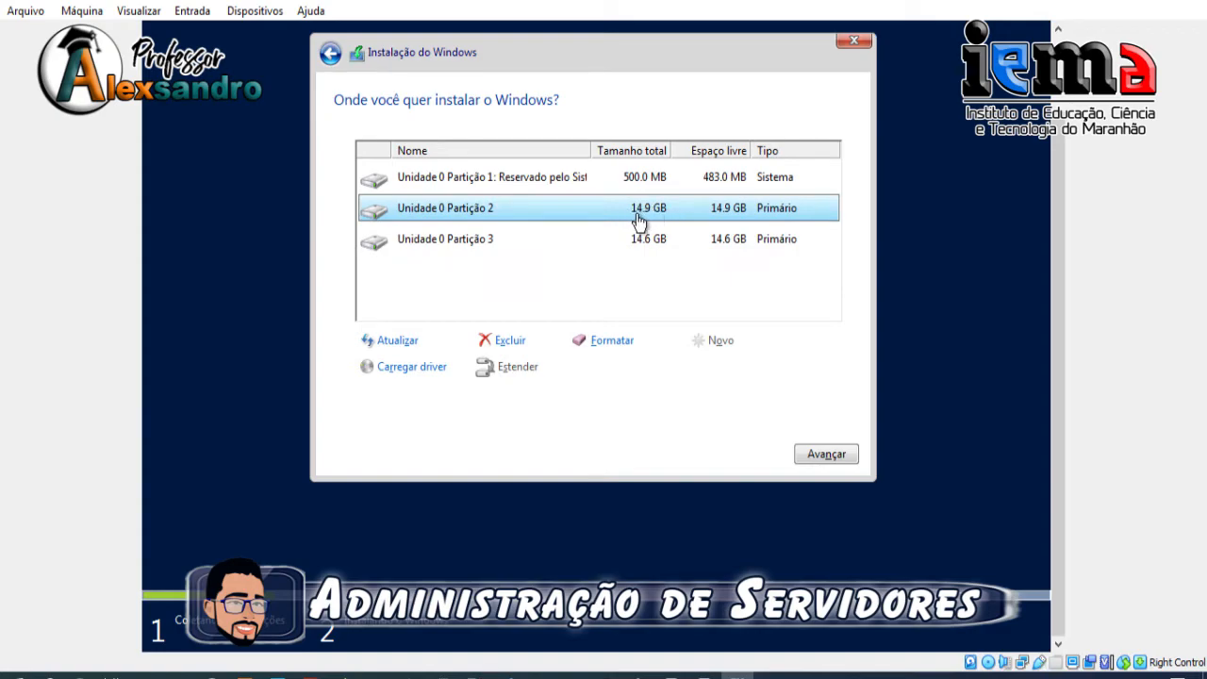
left_click(488, 244)
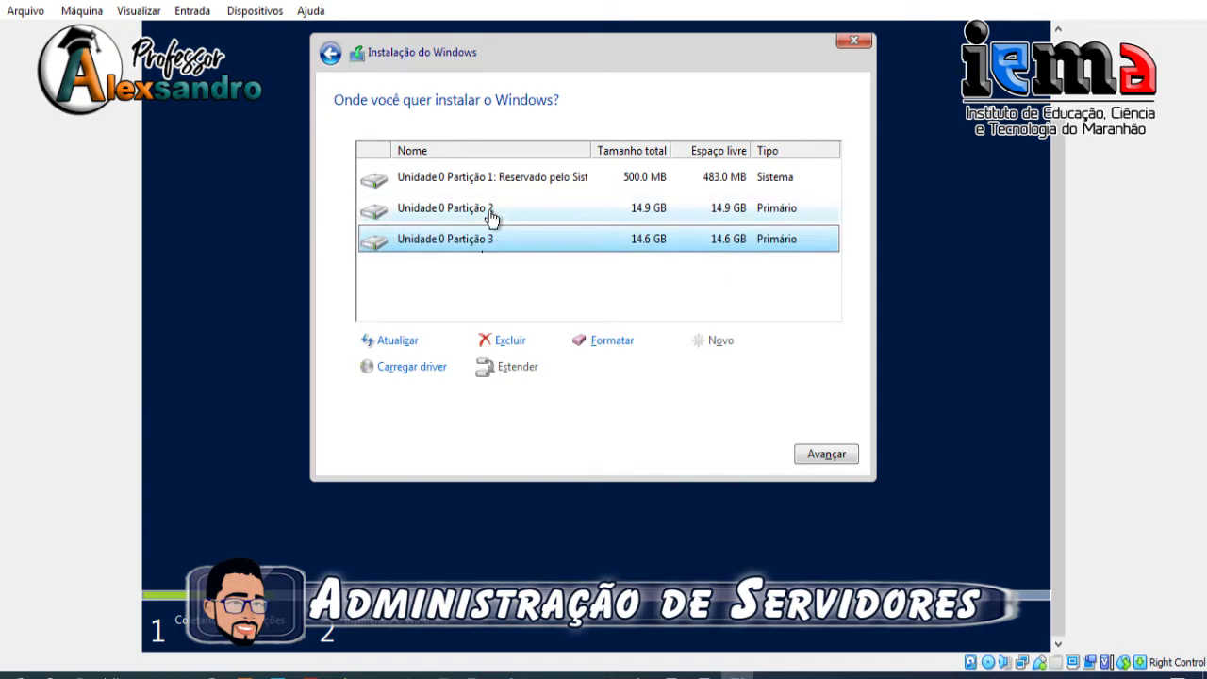
left_click(479, 207)
left_click(444, 243)
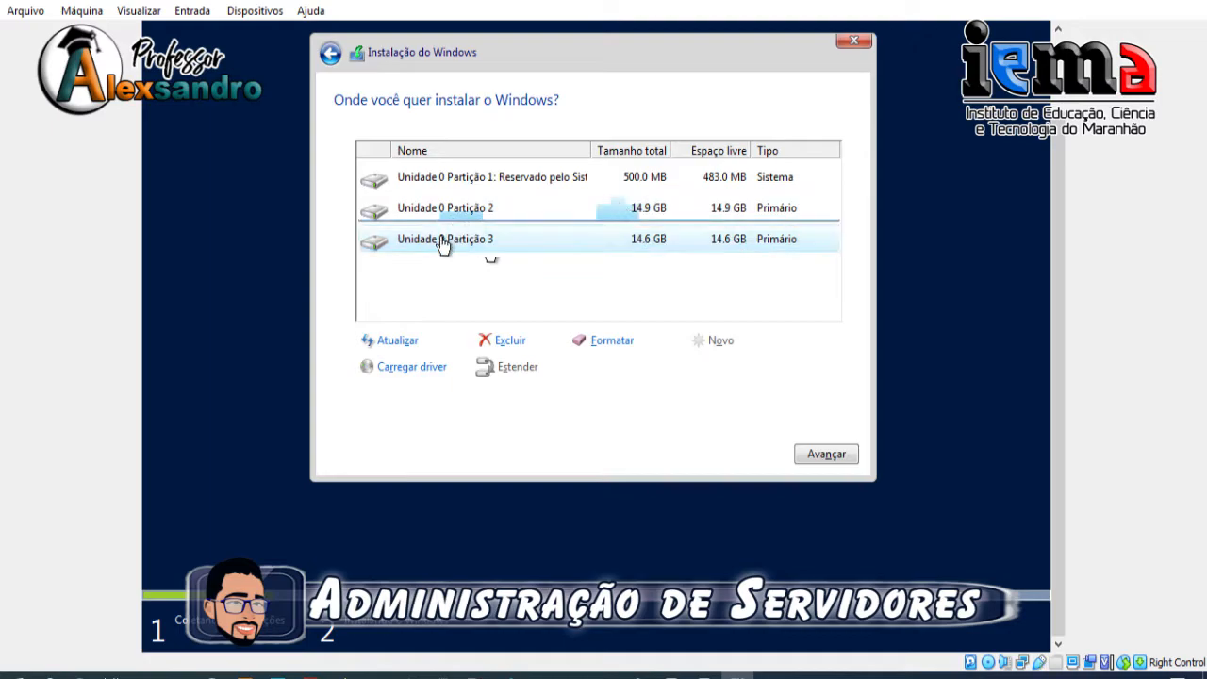
left_click(486, 213)
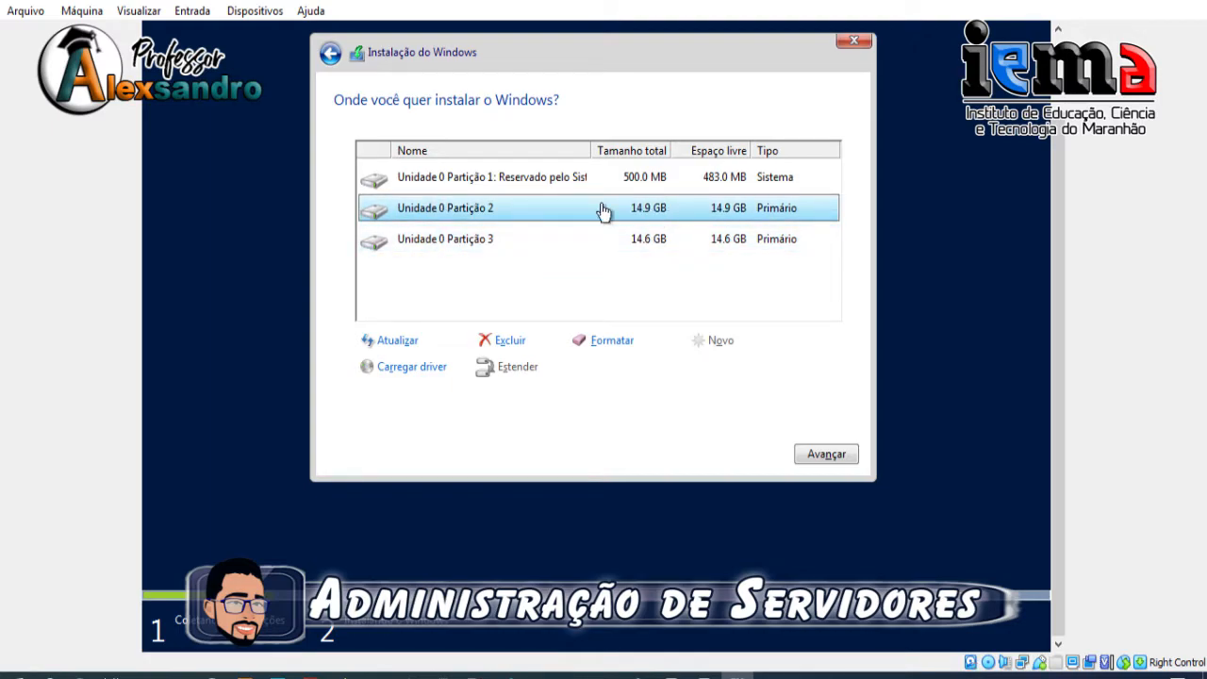
left_click(485, 247)
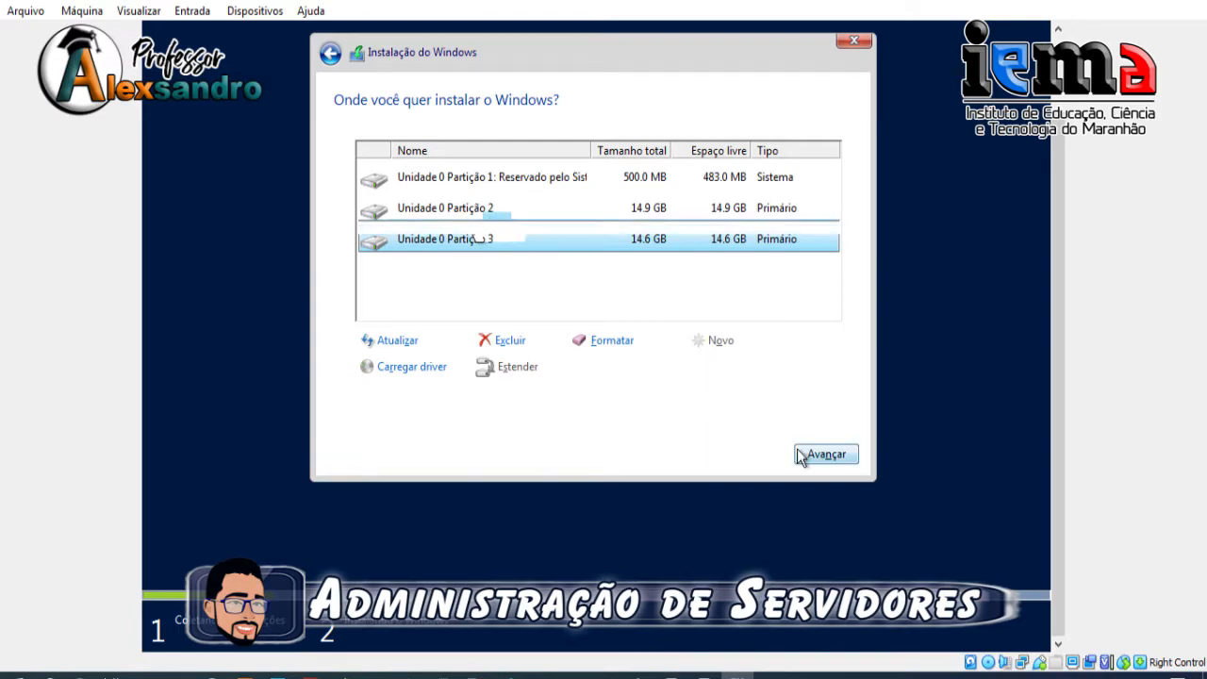
left_click(833, 456)
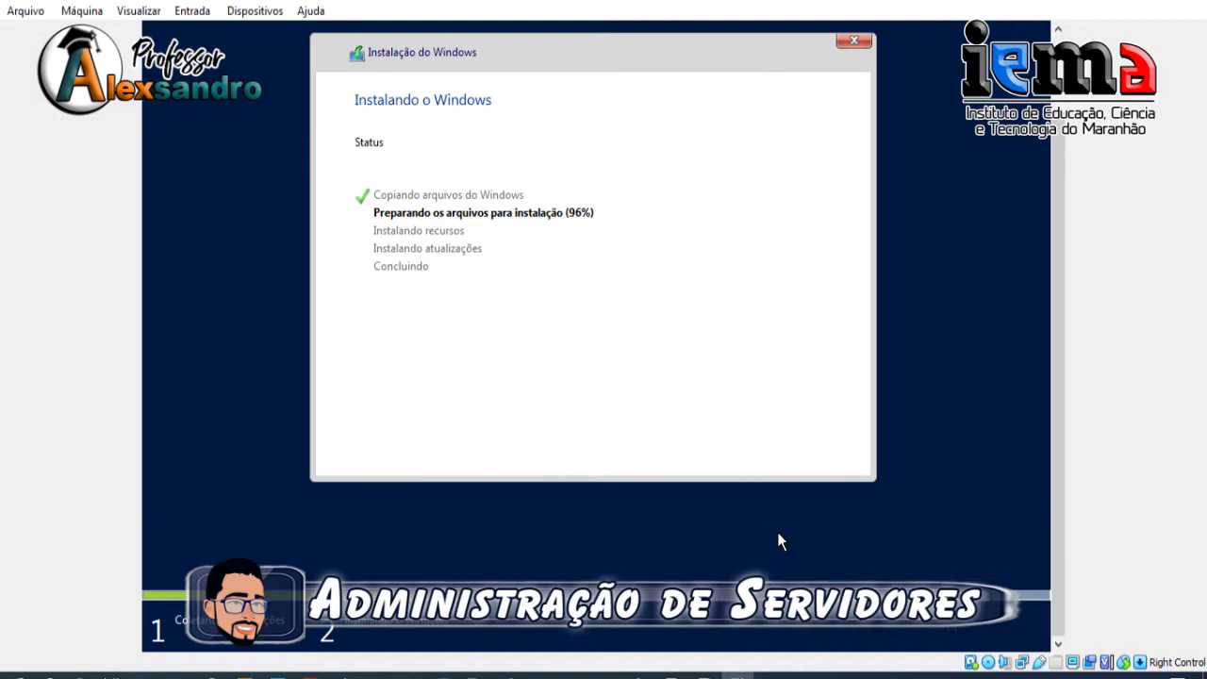
left_click(704, 675)
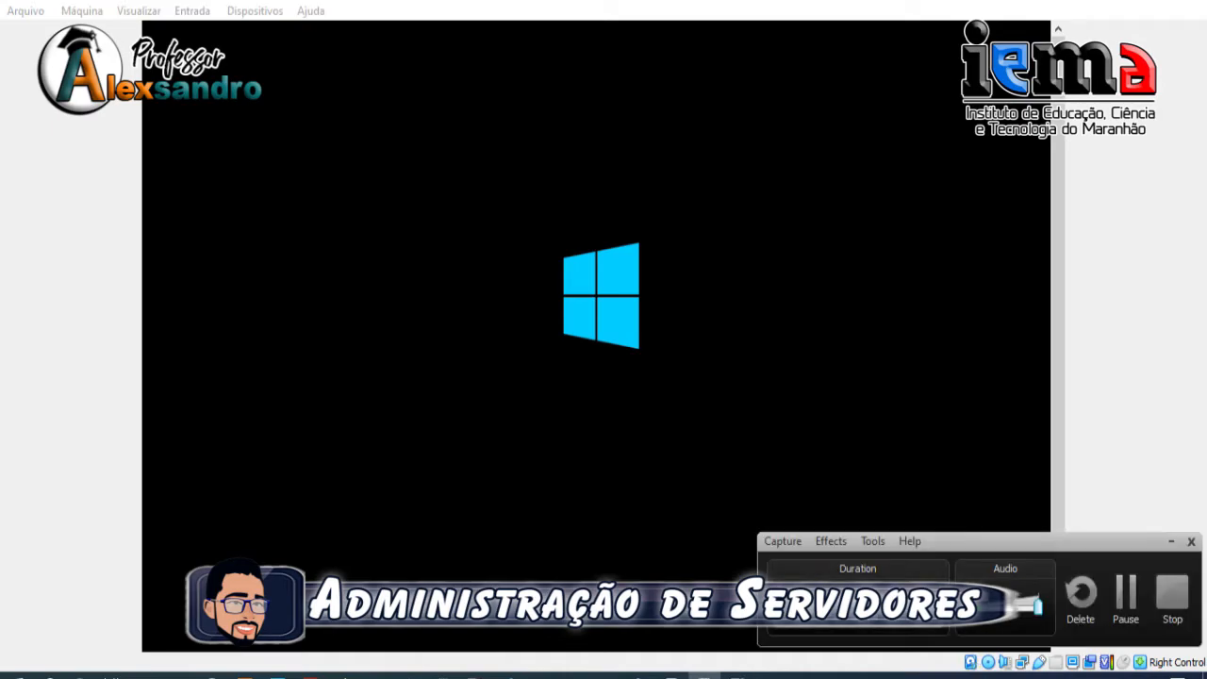
left_click(1171, 541)
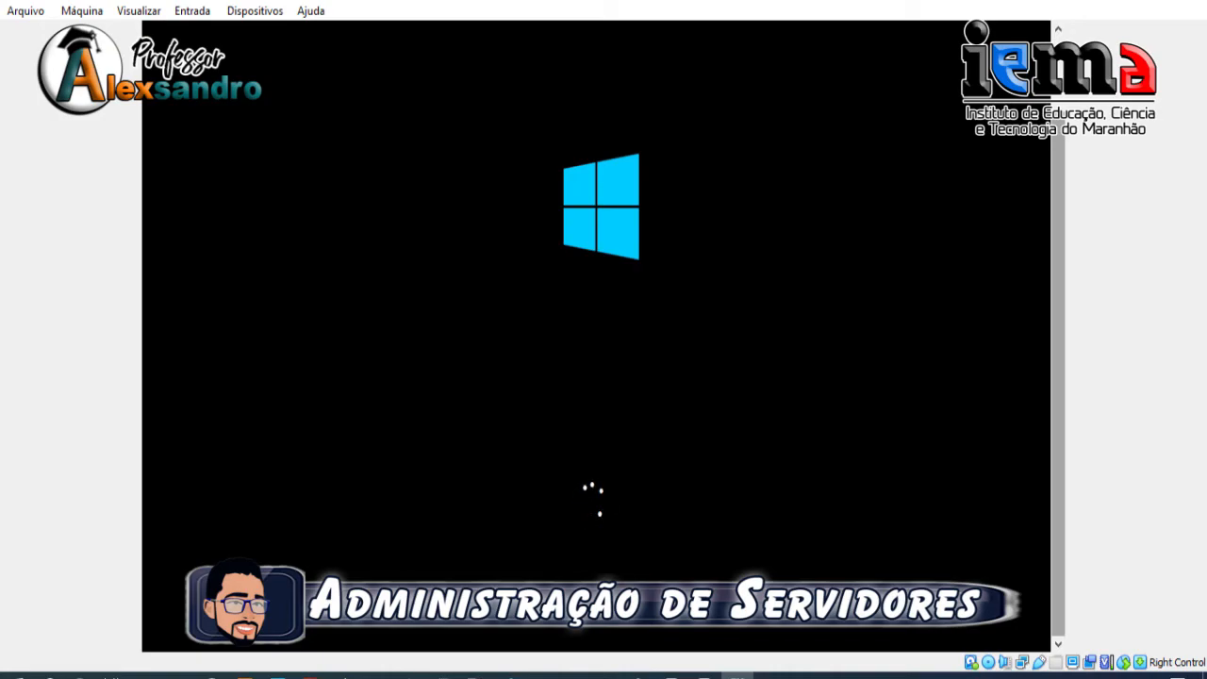
left_click(704, 676)
left_click(1126, 598)
left_click(704, 676)
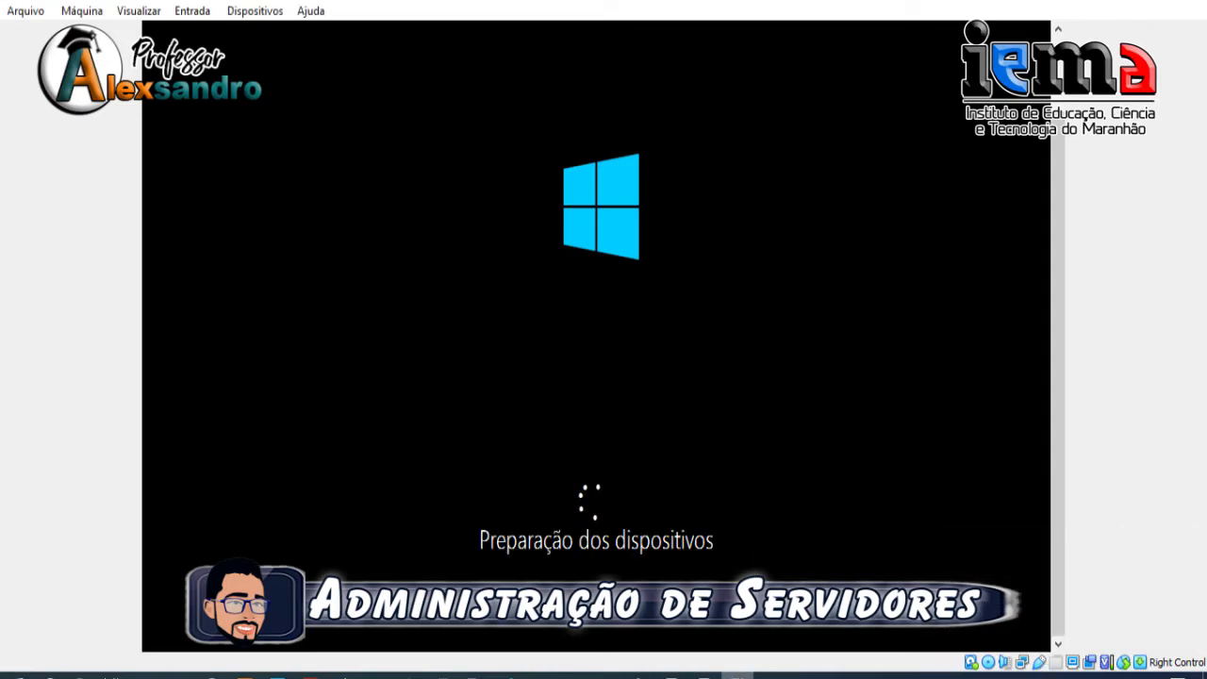
left_click(705, 676)
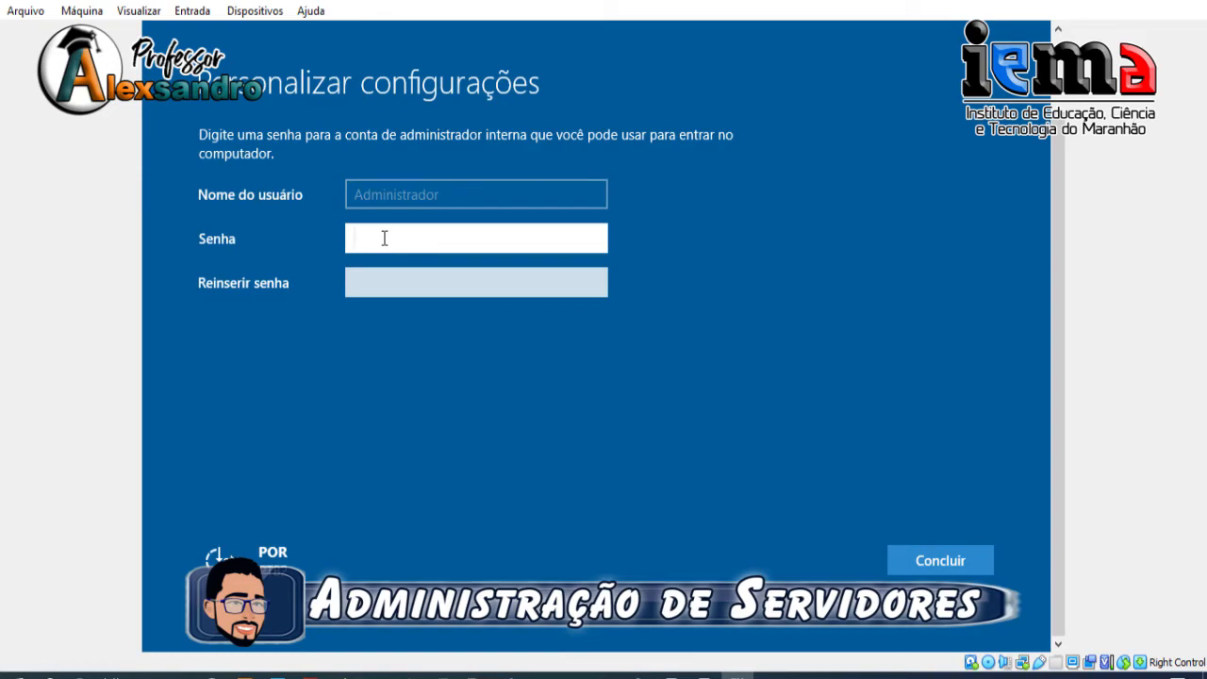
Step: Enter and re-enter a password for the built-in Administrador account, and finish the custom settings
type("a")
key("BackSpace")
type("•")
key("BackSpace")
type("•••••••••••")
key("Tab")
type("•")
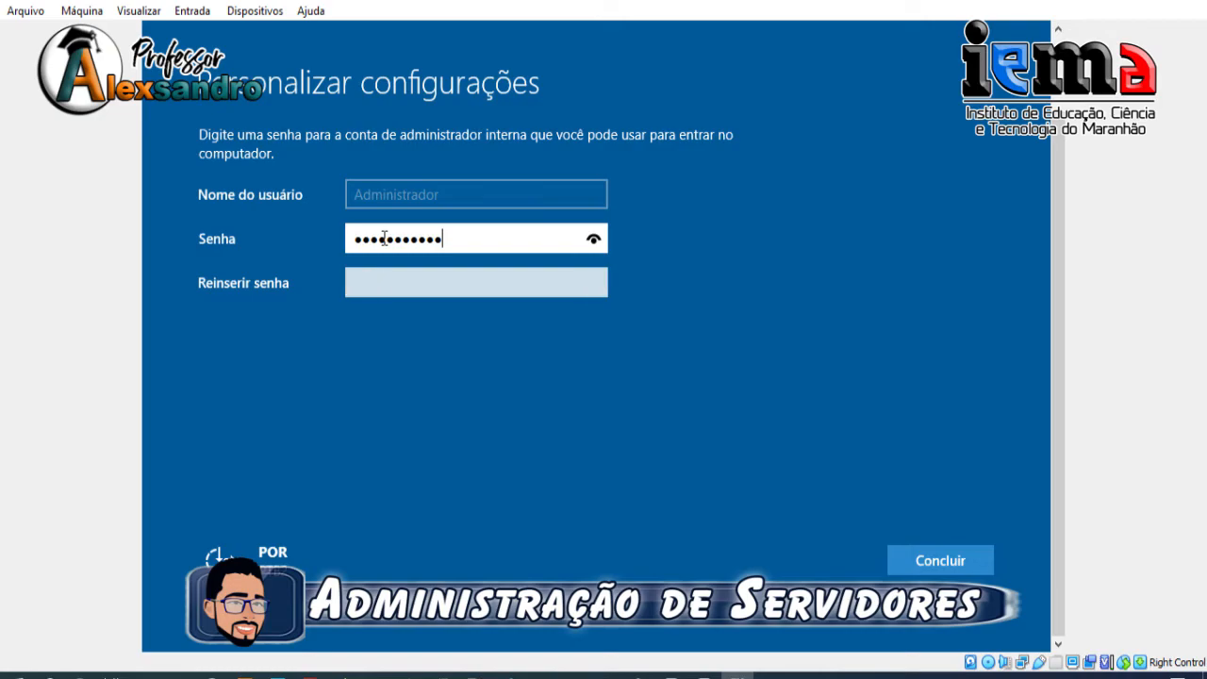
type("••••••••")
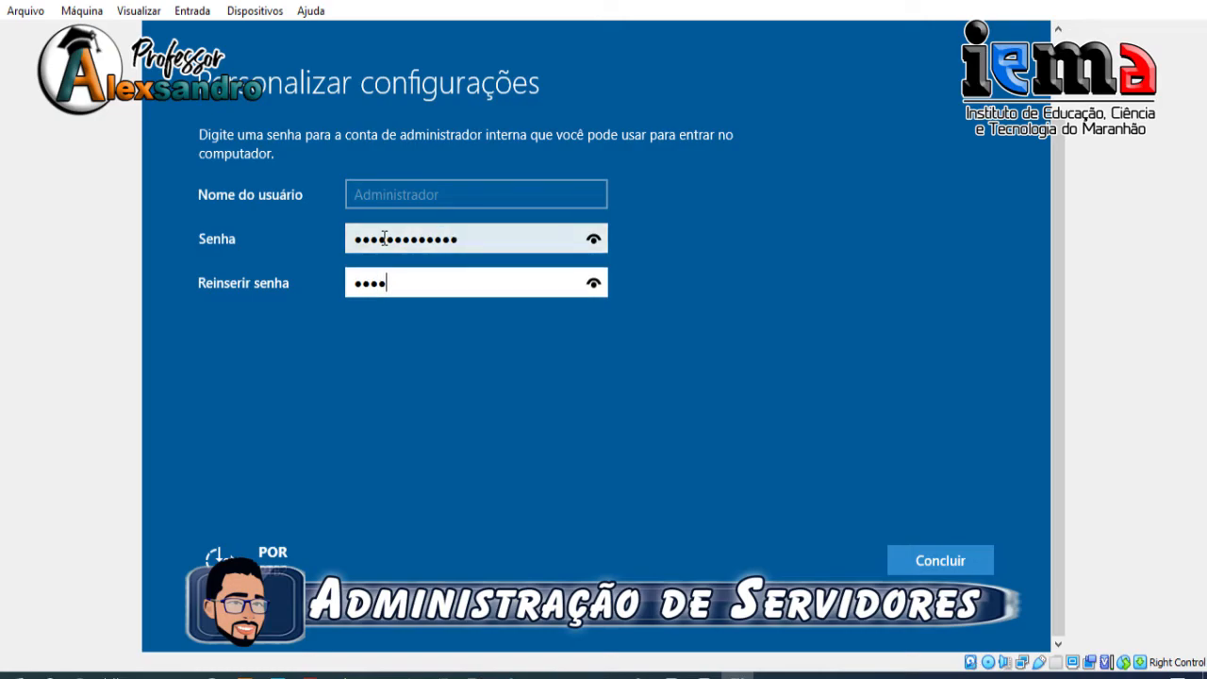
type("••")
key("BackSpace")
key("BackSpace")
key("BackSpace")
key("BackSpace")
key("BackSpace")
type("•••••••••••••")
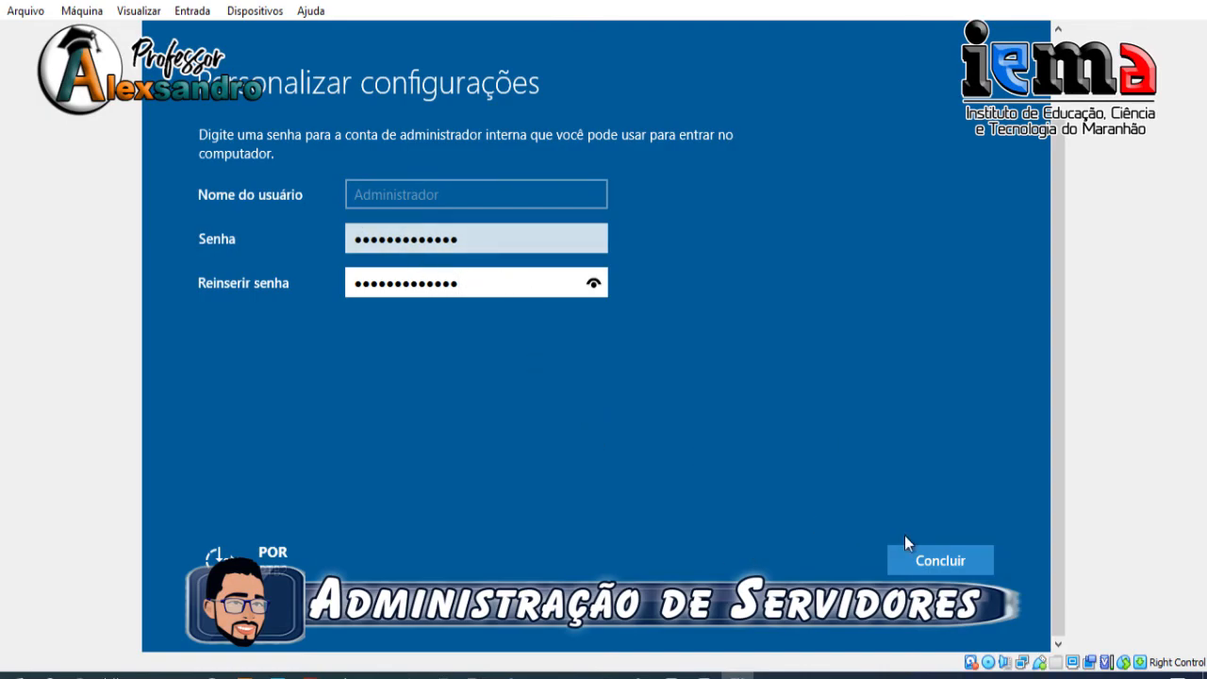
left_click(937, 569)
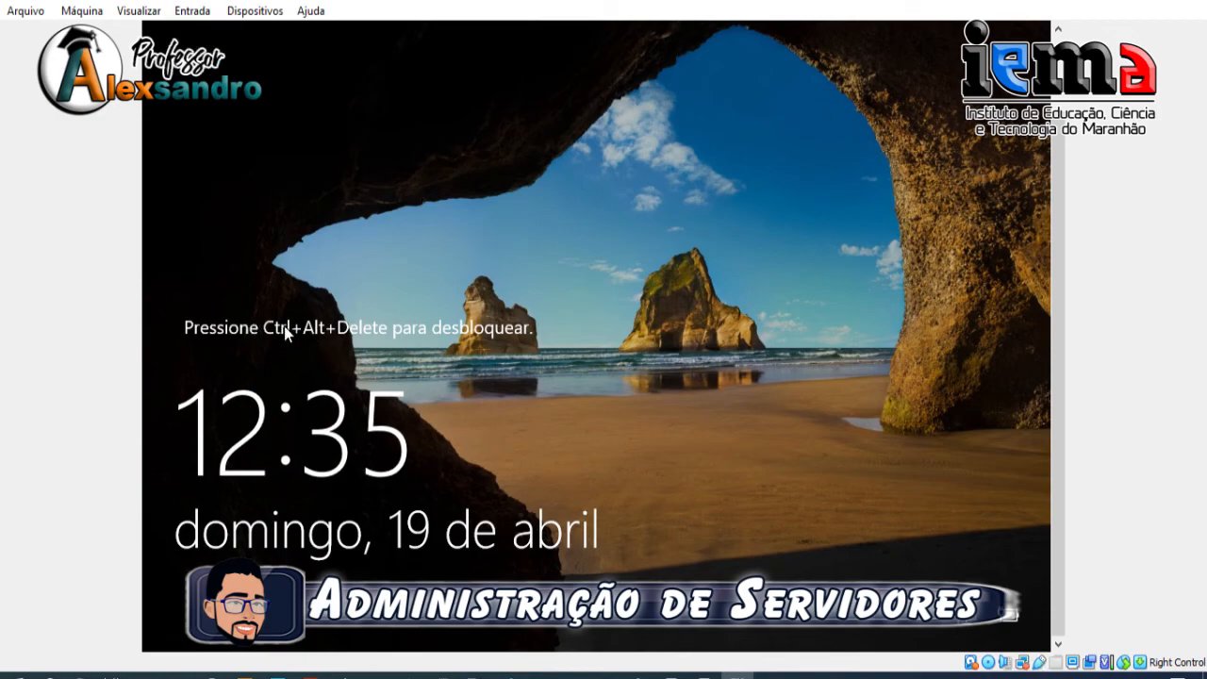
Step: Send Ctrl-Alt-Del to the virtual machine and sign in to the Administrador account with its password
left_click(251, 10)
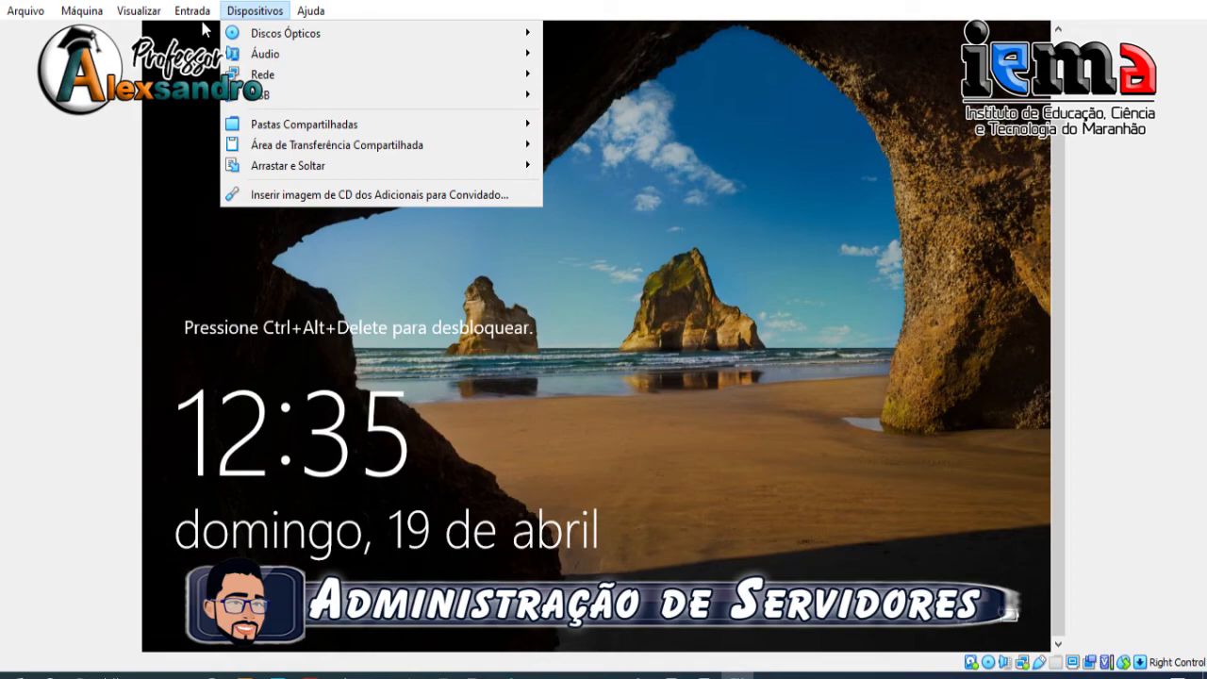
mouse_move(204, 30)
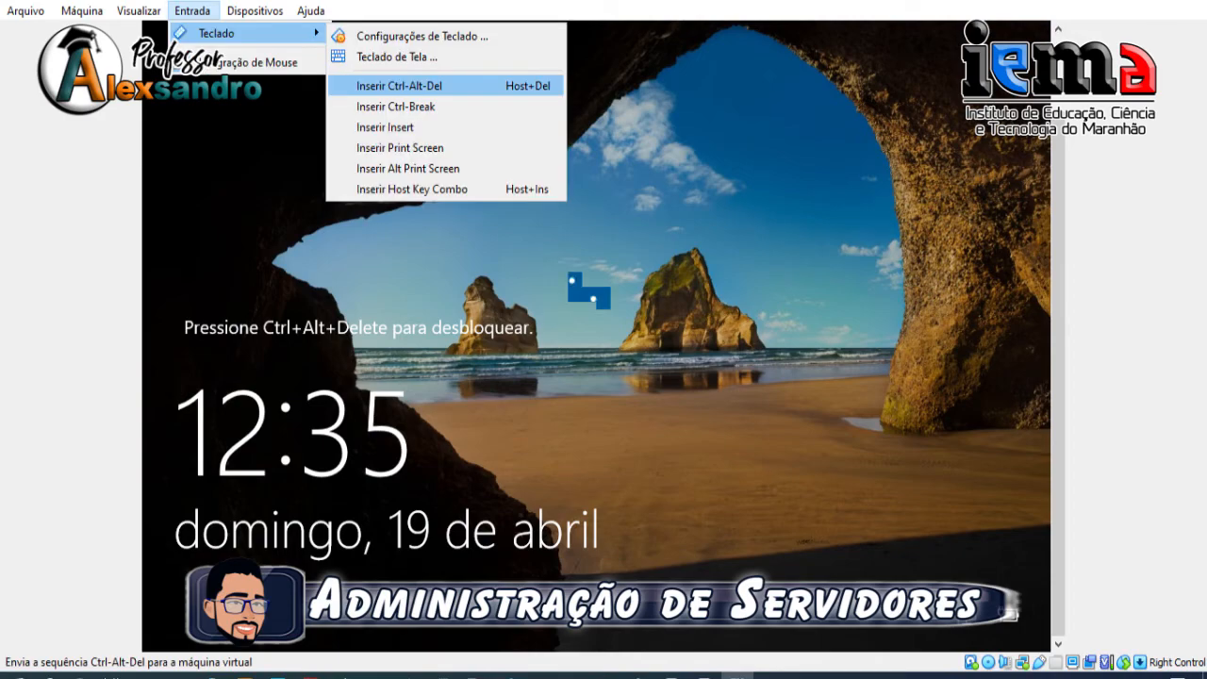
left_click(399, 86)
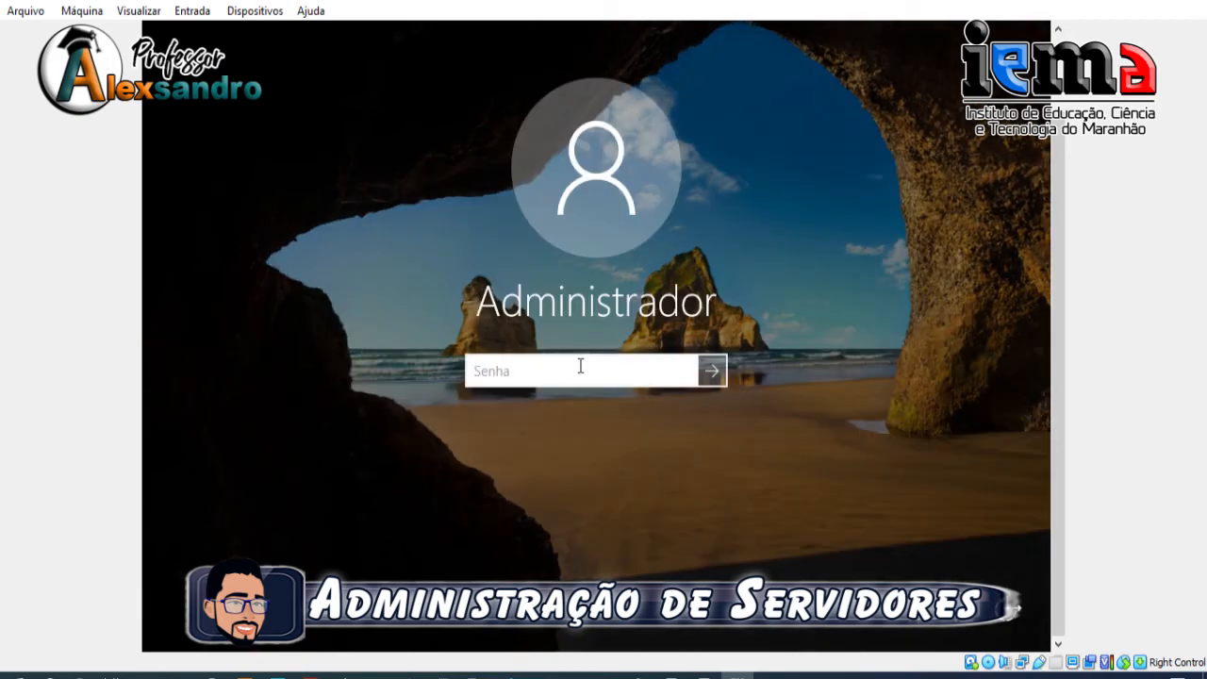
type("*******")
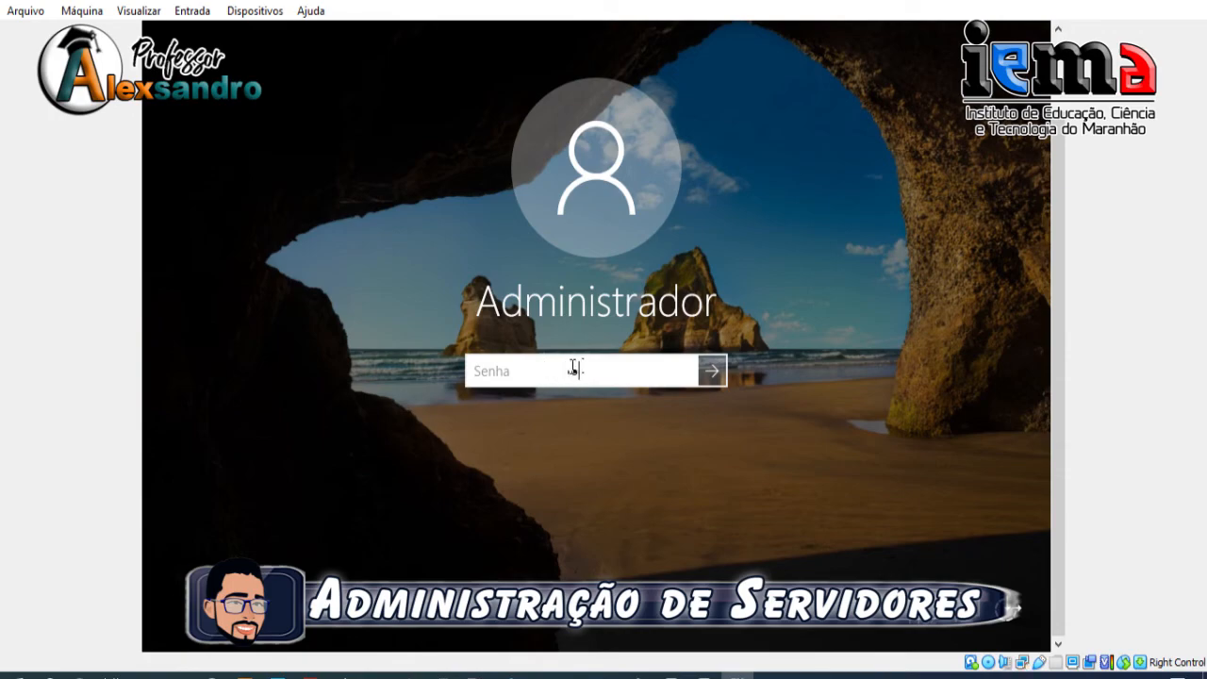
key("Return")
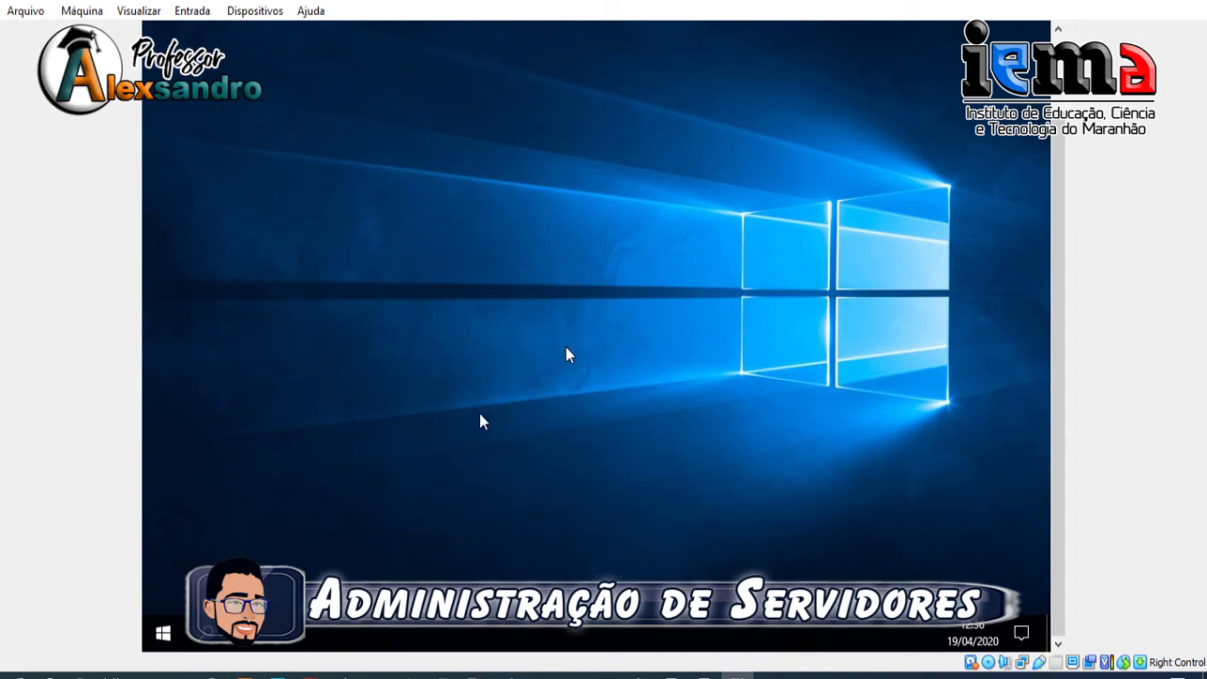
Step: Open Prompt de Comando (Admin) on the server to view its command line, and close it
key("super+x")
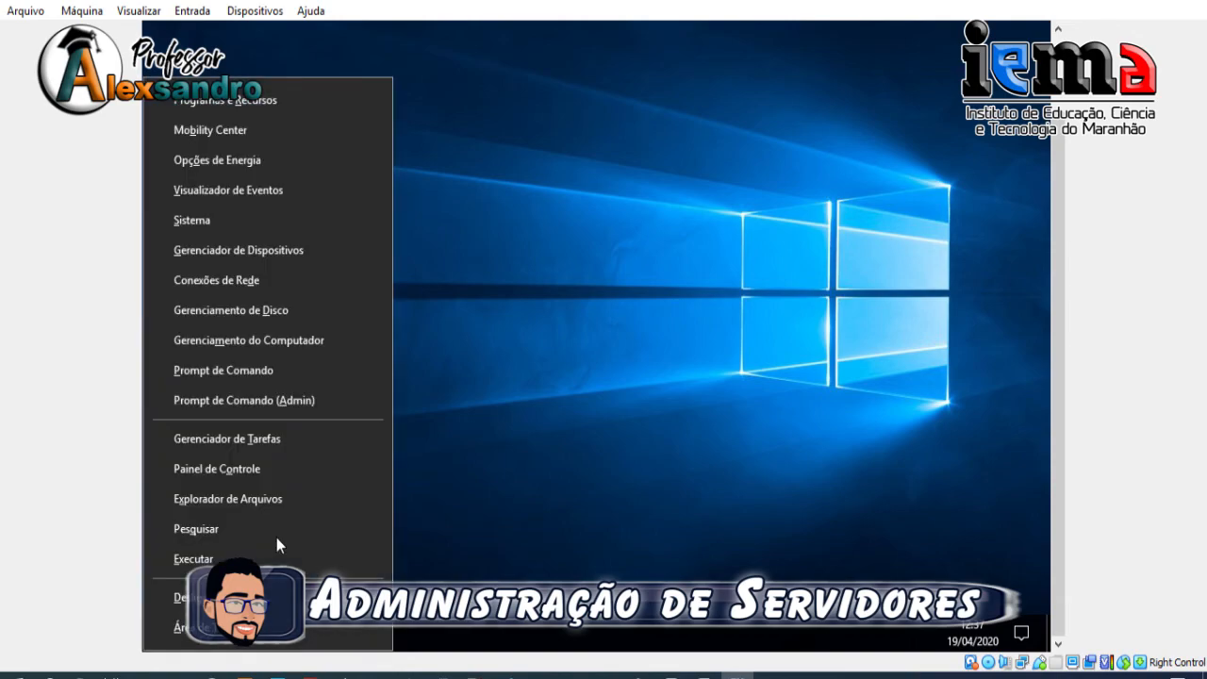
left_click(480, 331)
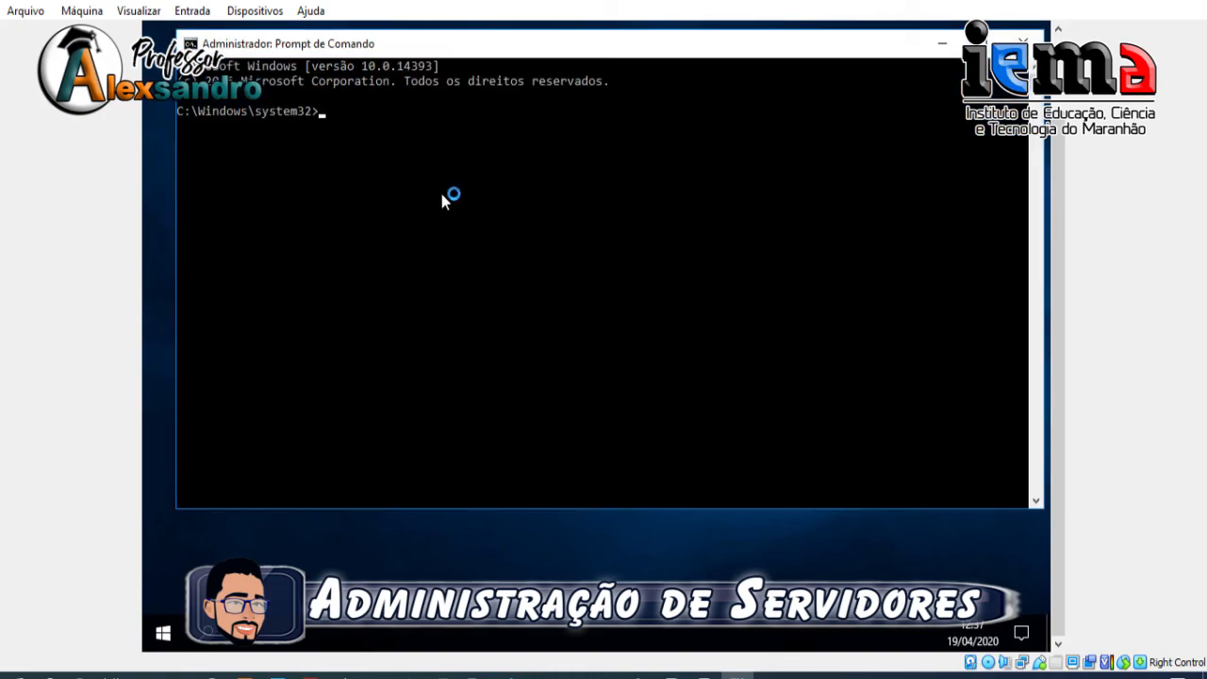
left_click_drag(366, 114, 366, 115)
left_click(366, 115)
left_click(365, 124)
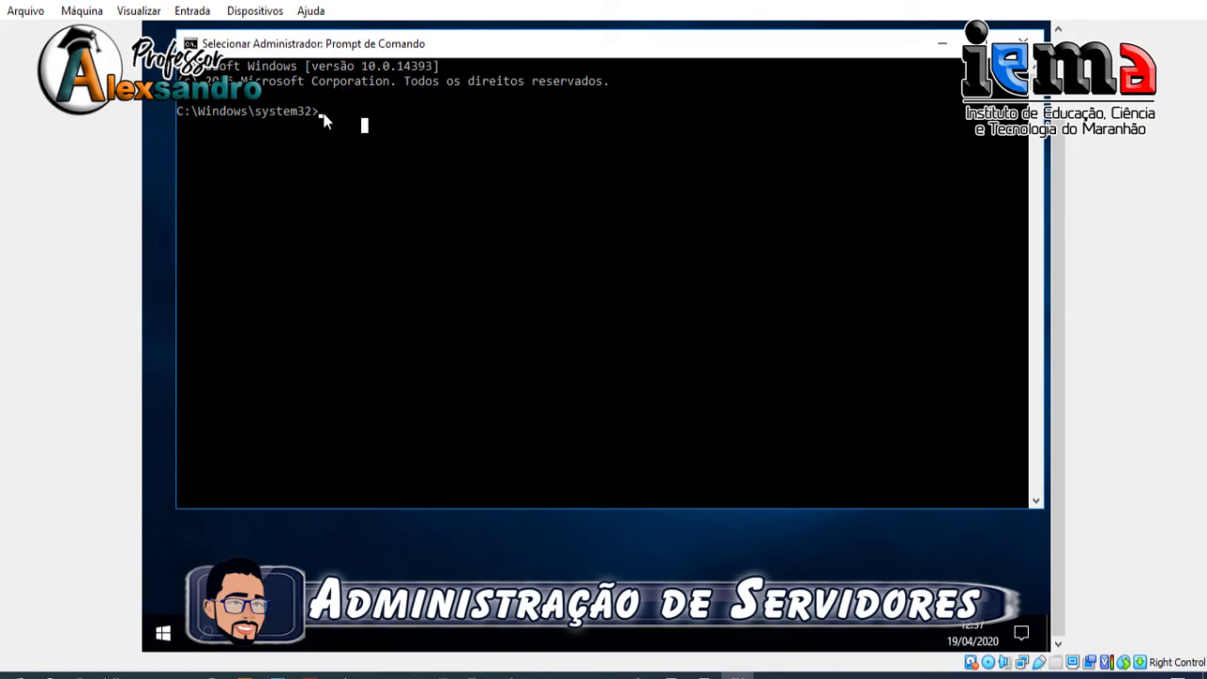
left_click(1023, 42)
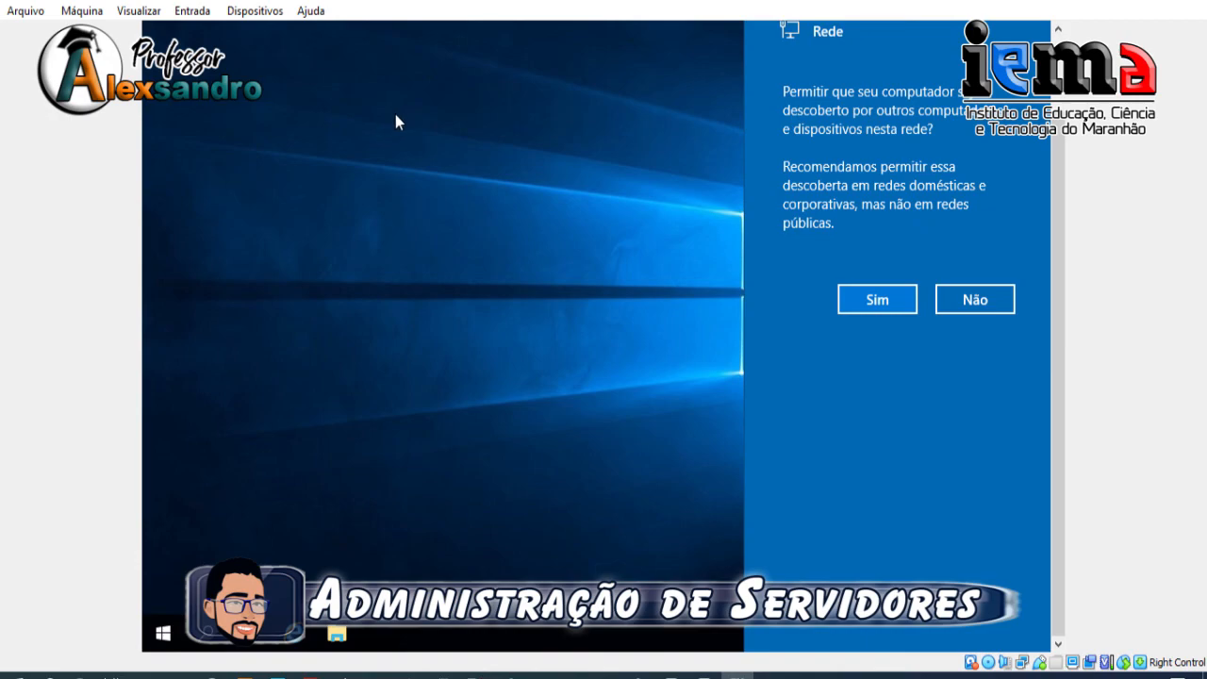
Step: Dismiss the network discovery prompt without choosing Sim or Não
left_click(584, 231)
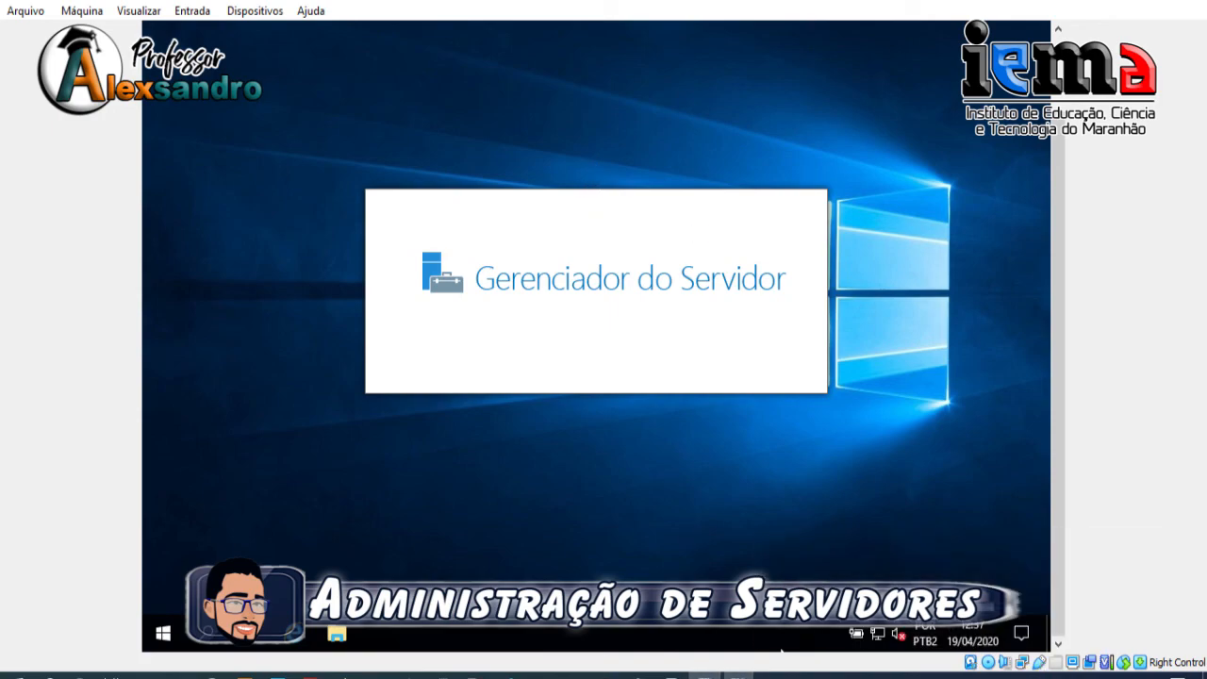
left_click(704, 675)
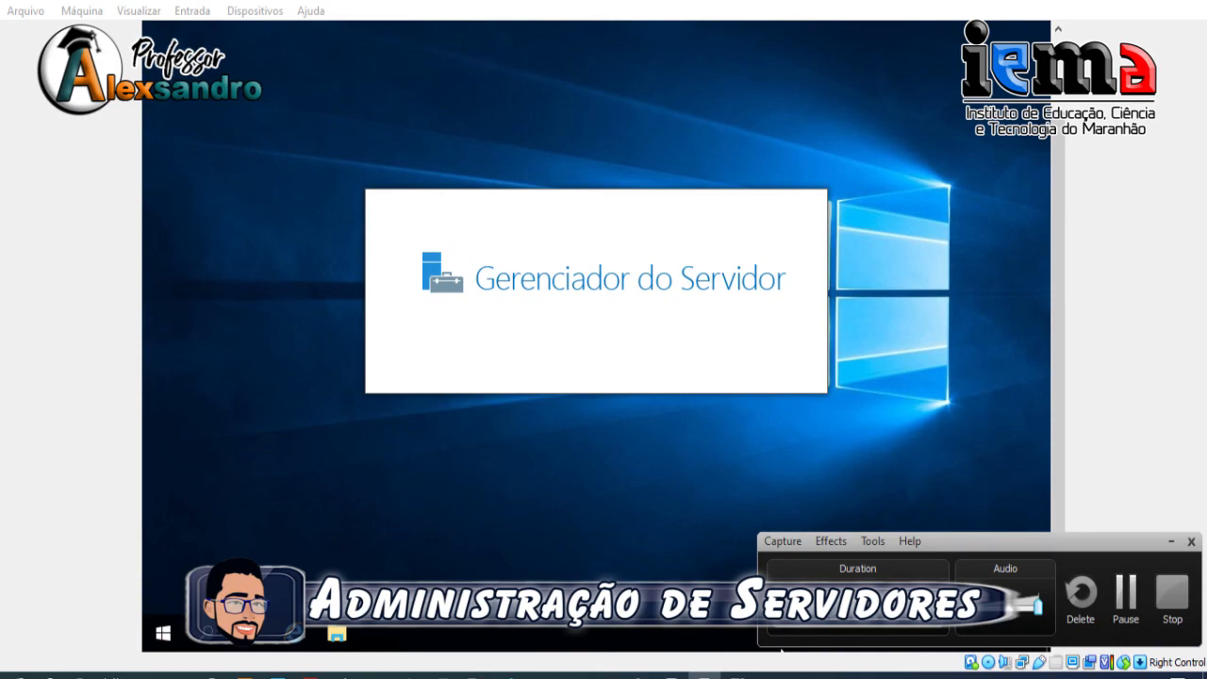